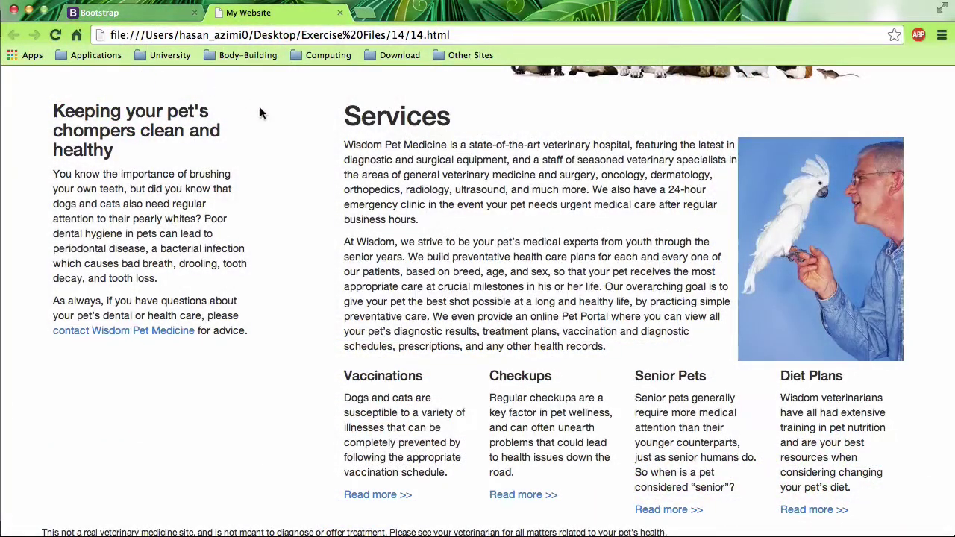
Step: Look over the file name in the page address and the Vaccinations heading on the page
scroll(341, 182, up, 1)
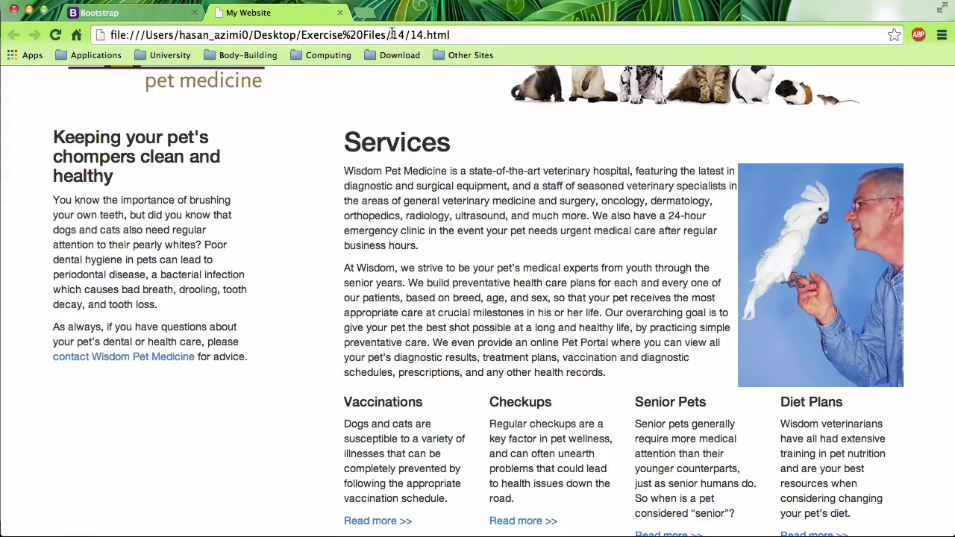
drag(391, 34, 431, 34)
click(412, 112)
drag(392, 35, 439, 43)
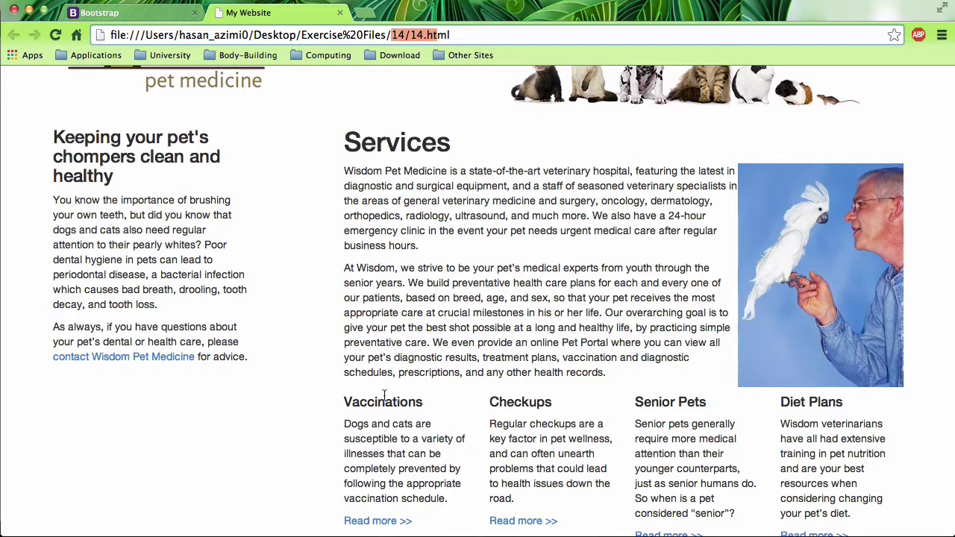
drag(344, 401, 431, 396)
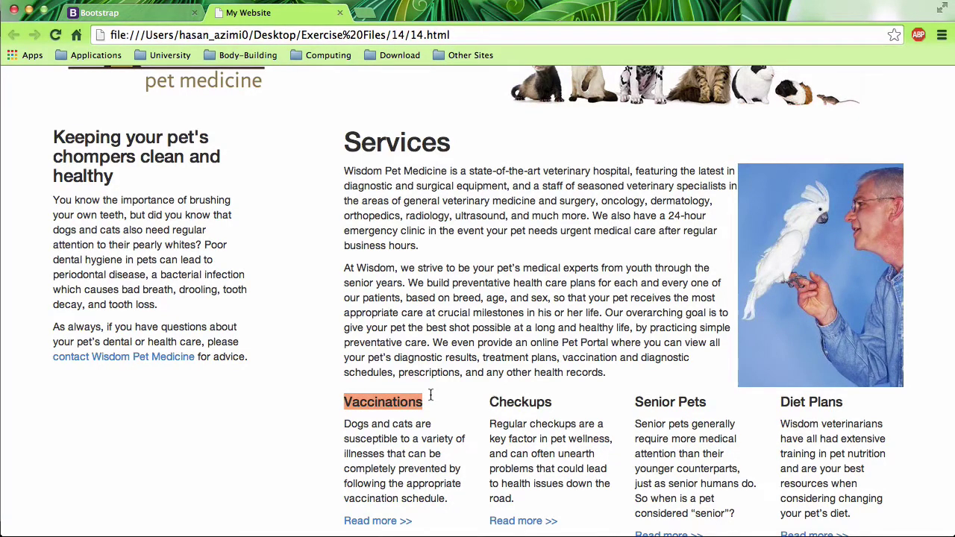
Step: Go to the Glyphicons section of Bootstrap's Components documentation
click(149, 13)
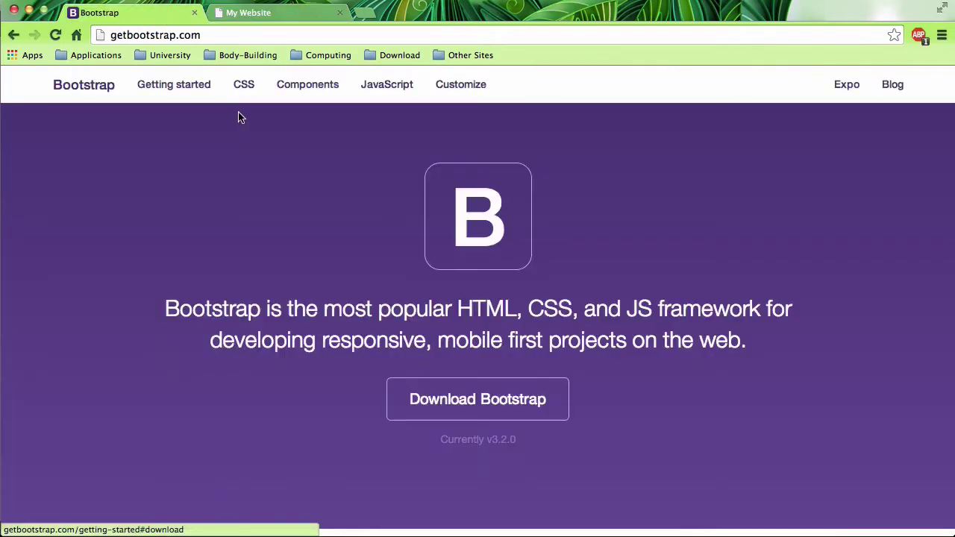
click(303, 90)
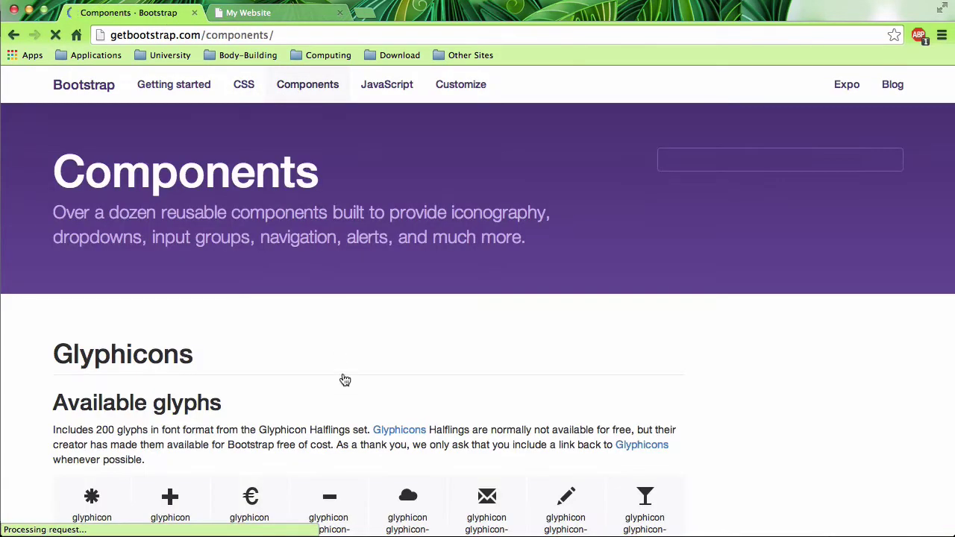
scroll(343, 378, down, 1)
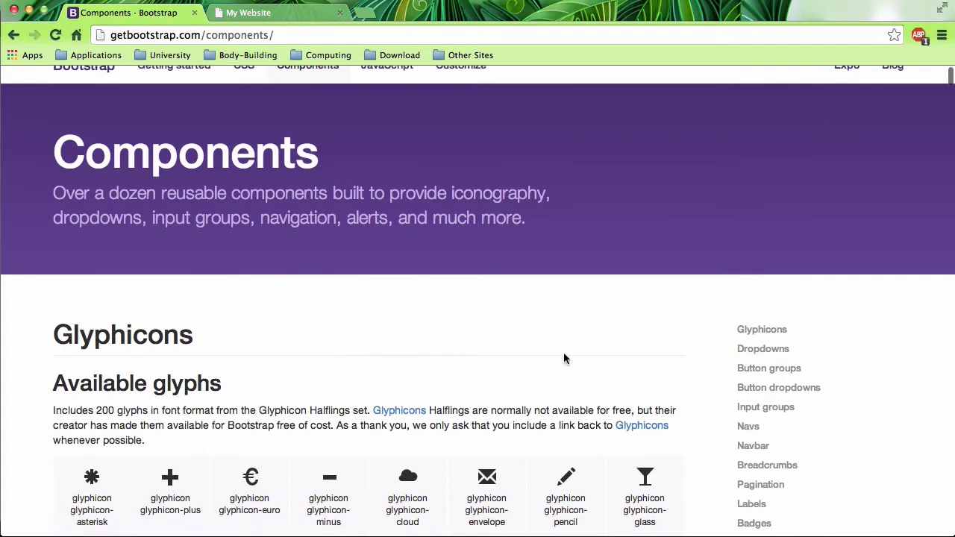
click(749, 333)
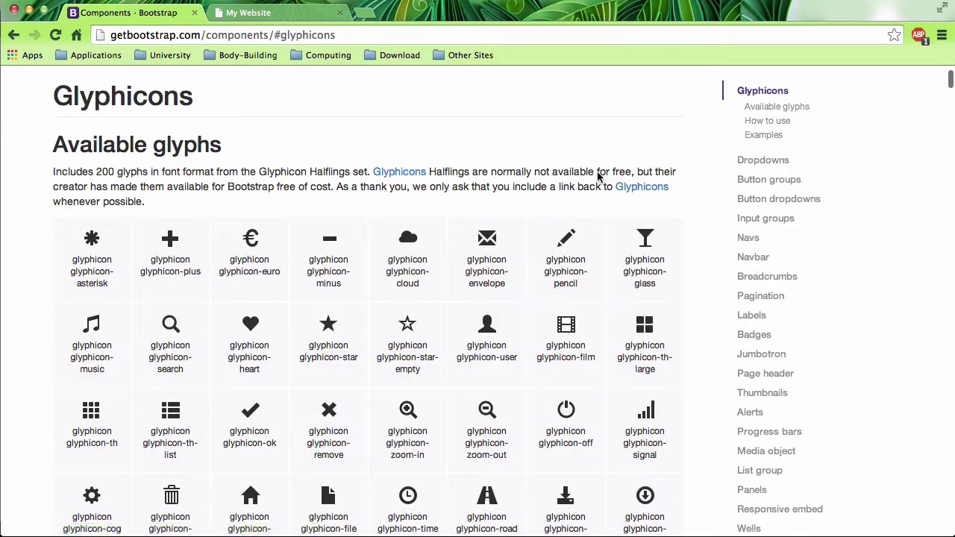
drag(51, 95, 194, 97)
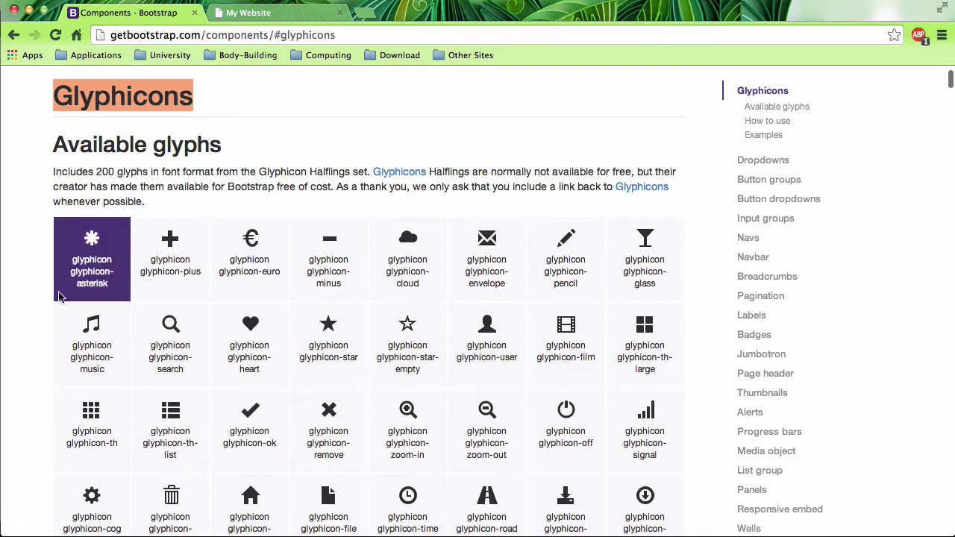
click(28, 302)
Step: Browse the Glyphicons icon grid down to the glyphicon-tint class name
scroll(51, 334, down, 4)
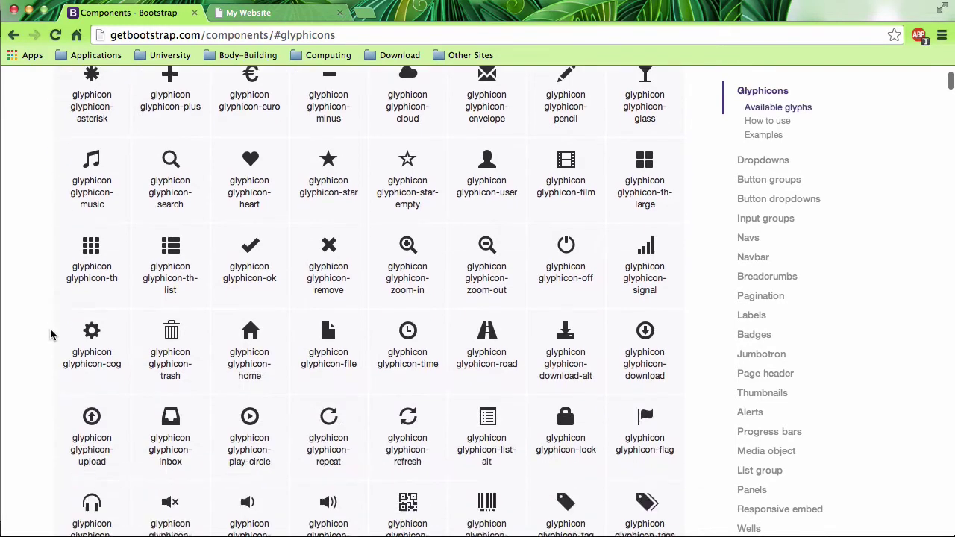
scroll(51, 334, down, 2)
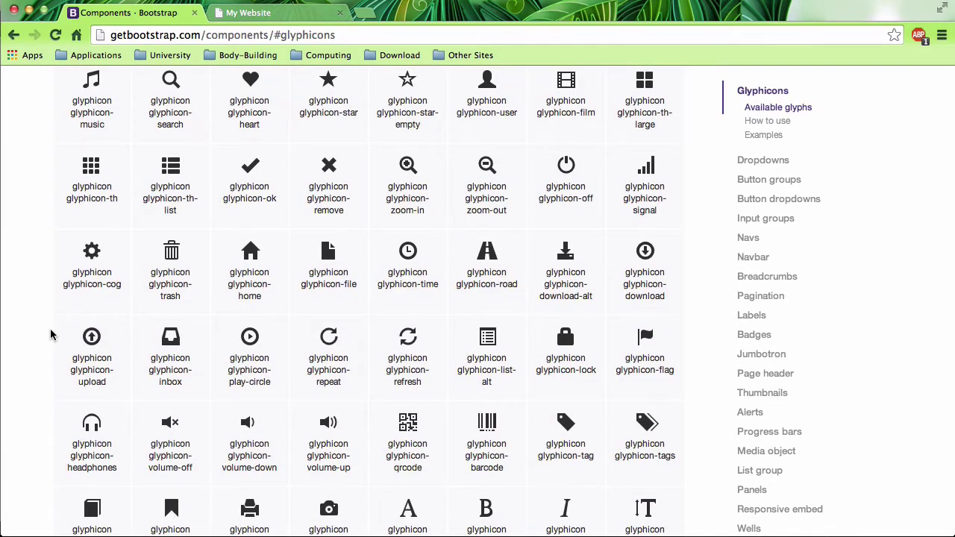
scroll(51, 334, down, 2)
scroll(50, 334, down, 1)
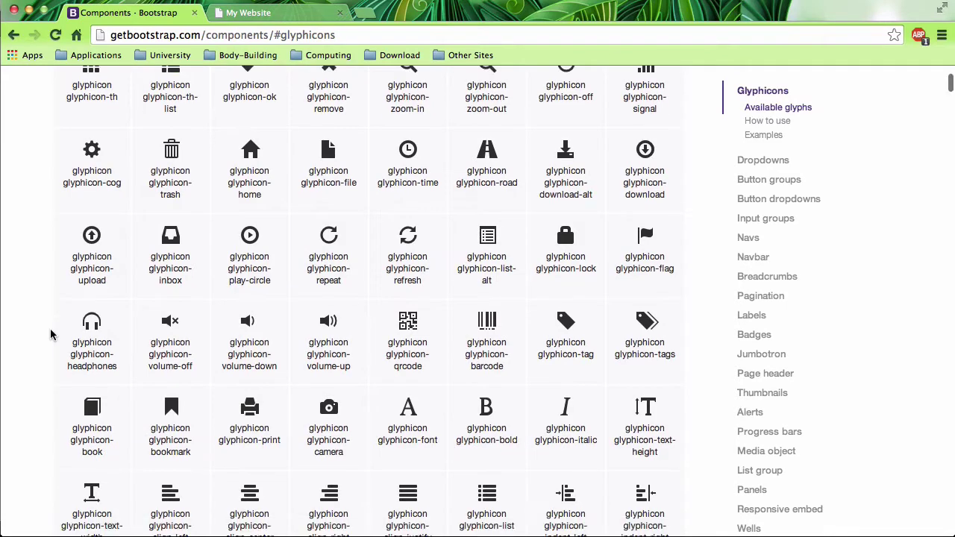
scroll(51, 334, down, 2)
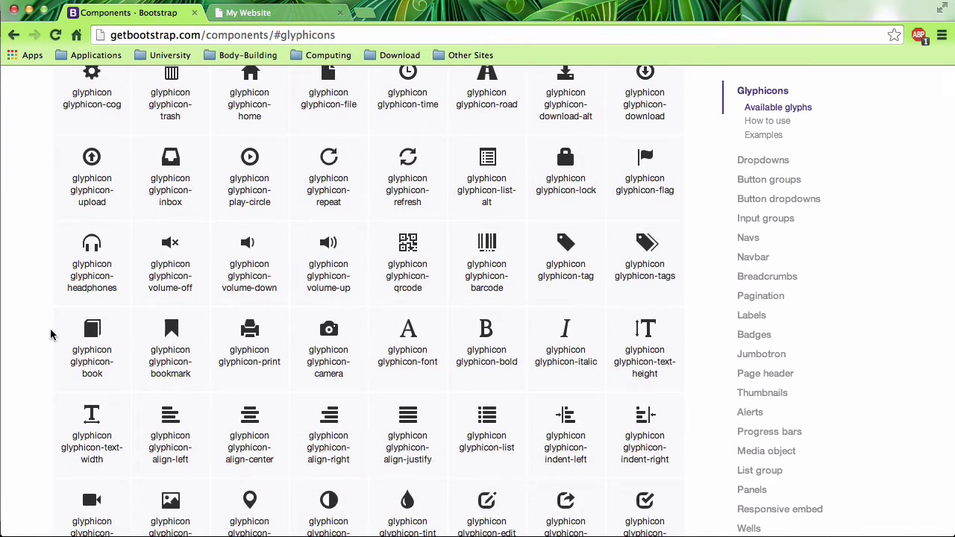
scroll(51, 334, down, 1)
scroll(50, 334, down, 2)
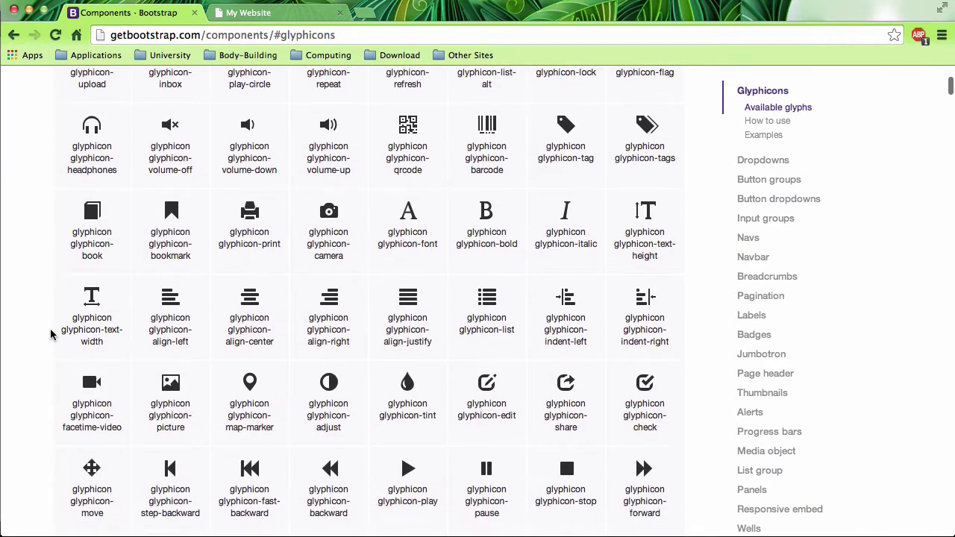
scroll(51, 332, down, 1)
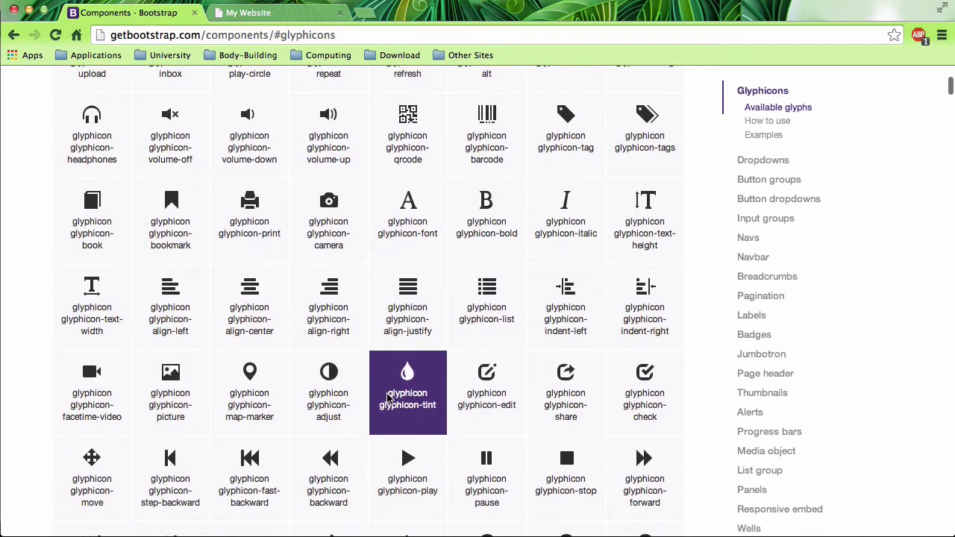
drag(388, 393, 440, 401)
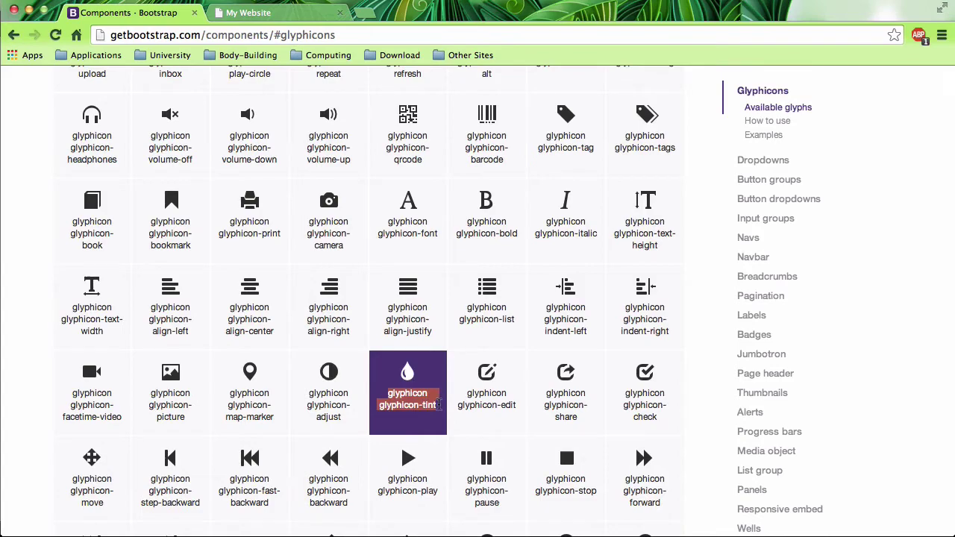
click(424, 430)
scroll(423, 430, down, 3)
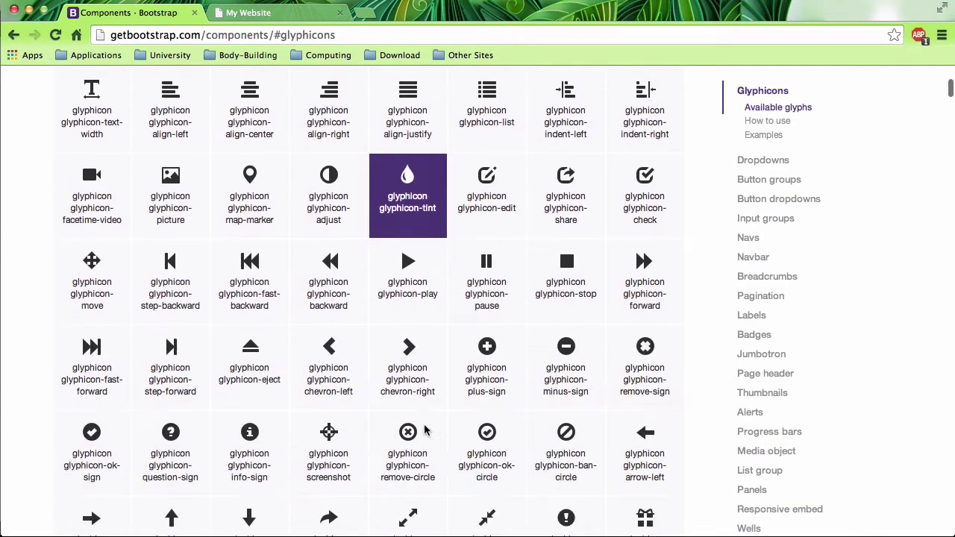
scroll(423, 430, down, 4)
scroll(423, 431, down, 3)
scroll(423, 431, down, 3)
scroll(423, 430, down, 3)
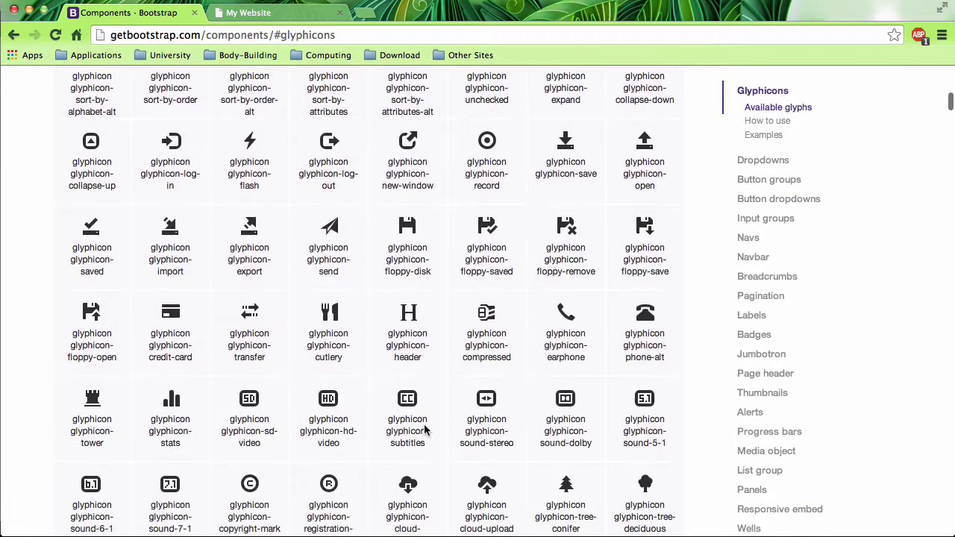
scroll(424, 430, down, 3)
scroll(424, 430, up, 3)
scroll(424, 430, up, 2)
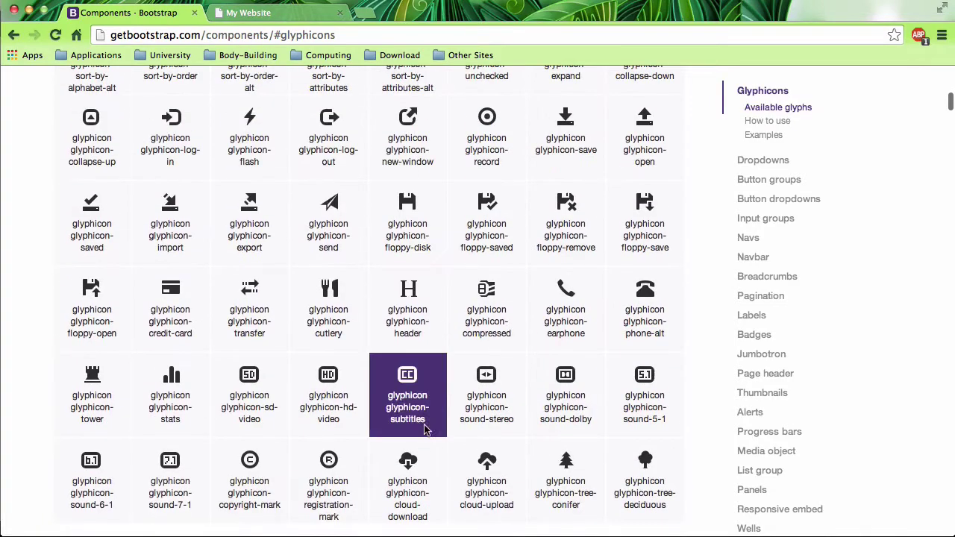
scroll(440, 382, up, 1)
scroll(440, 382, up, 2)
scroll(440, 382, up, 2)
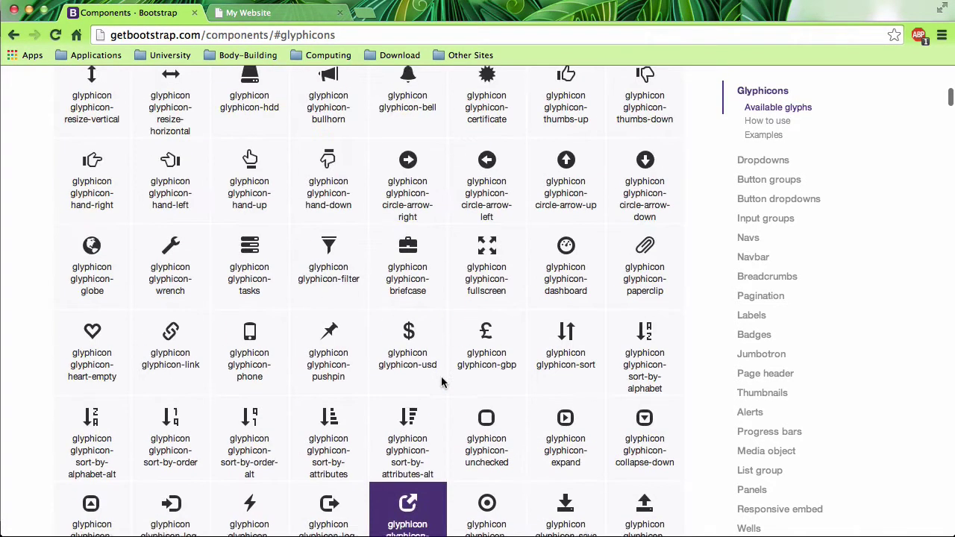
scroll(441, 382, up, 4)
scroll(441, 382, up, 3)
scroll(441, 382, up, 2)
scroll(441, 382, up, 1)
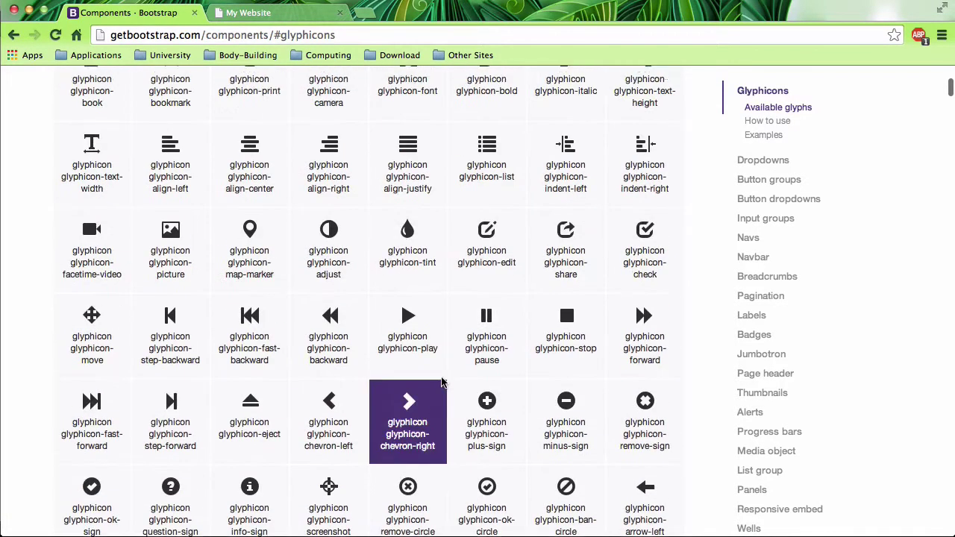
scroll(440, 382, up, 3)
scroll(441, 382, up, 1)
scroll(441, 382, up, 2)
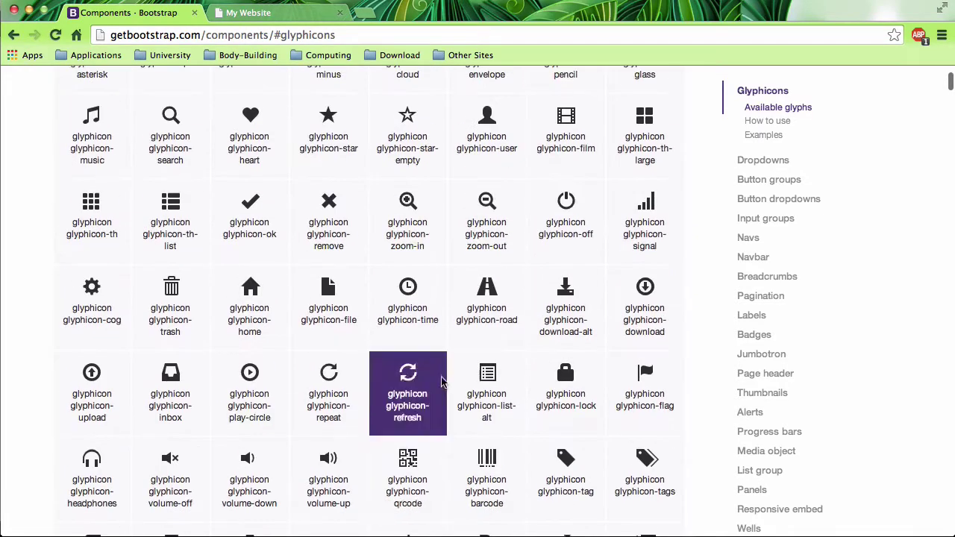
scroll(441, 382, up, 2)
scroll(441, 382, down, 1)
scroll(441, 382, down, 2)
scroll(440, 382, down, 3)
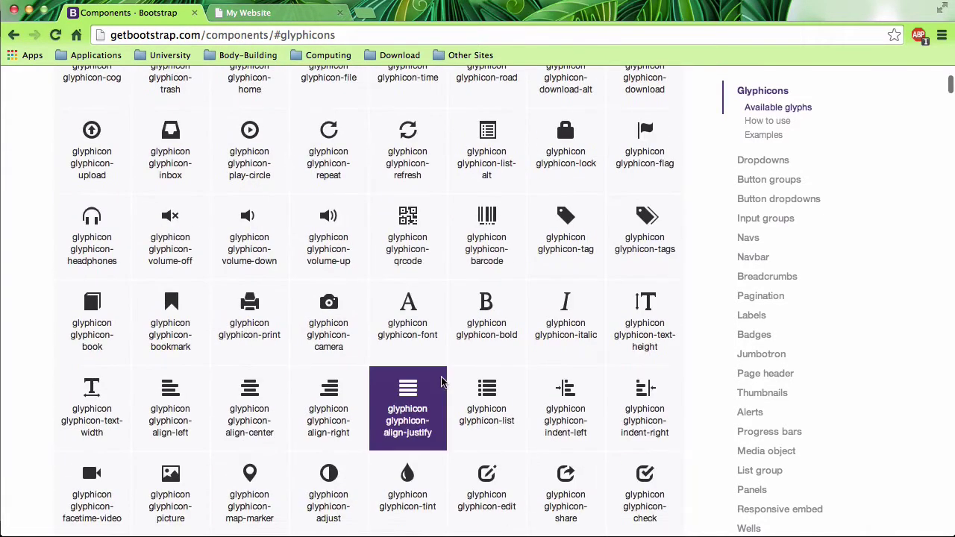
scroll(441, 382, down, 2)
scroll(440, 382, down, 1)
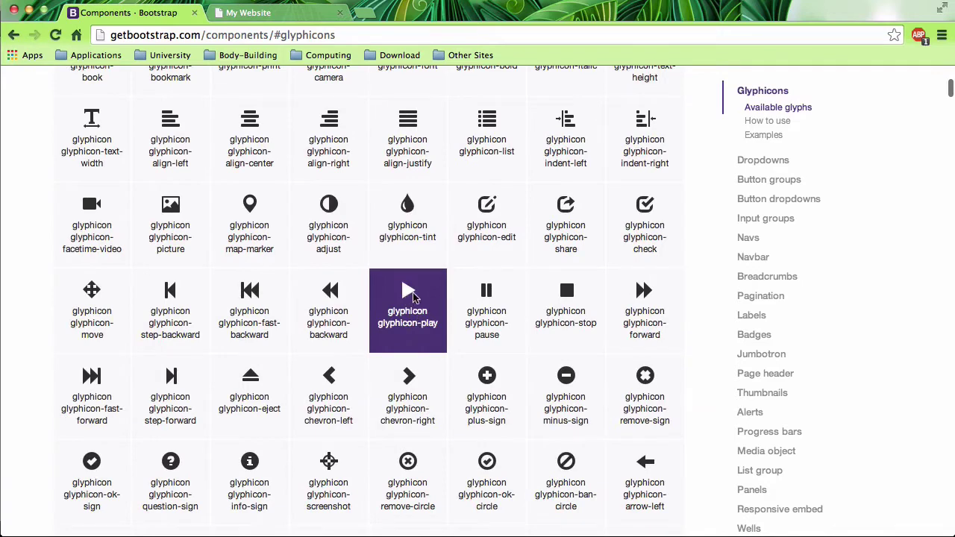
scroll(440, 305, down, 1)
scroll(440, 306, down, 1)
scroll(440, 306, down, 1)
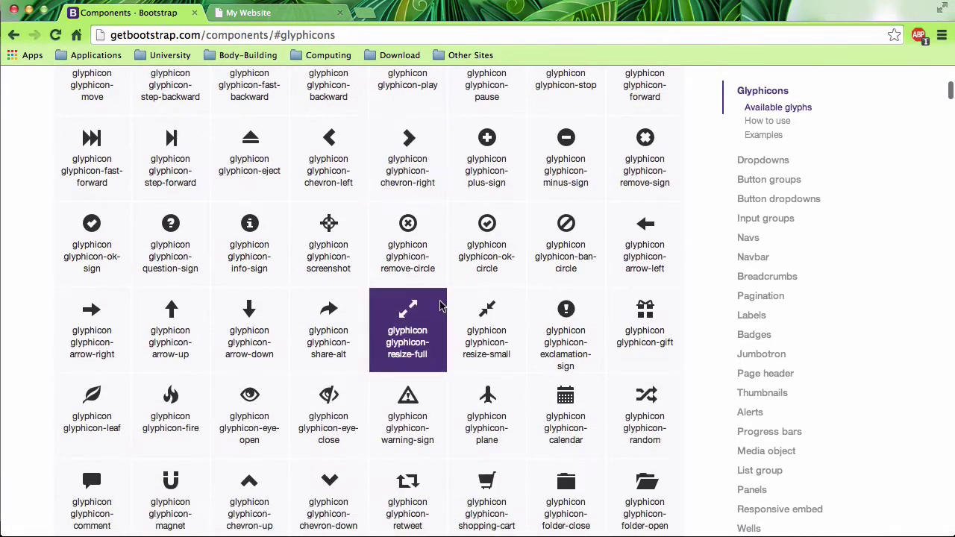
scroll(440, 306, down, 1)
scroll(440, 306, down, 2)
scroll(441, 306, down, 1)
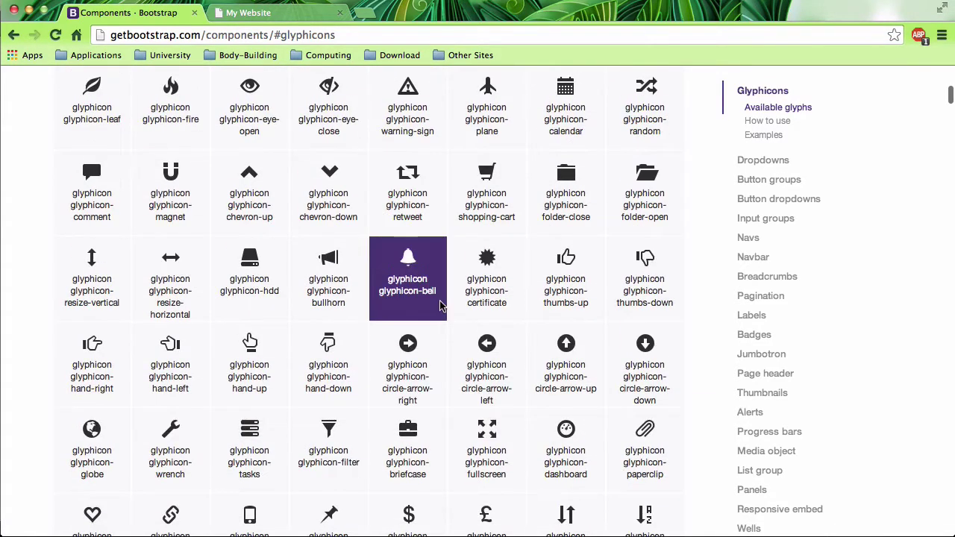
scroll(440, 306, down, 1)
scroll(440, 306, down, 1)
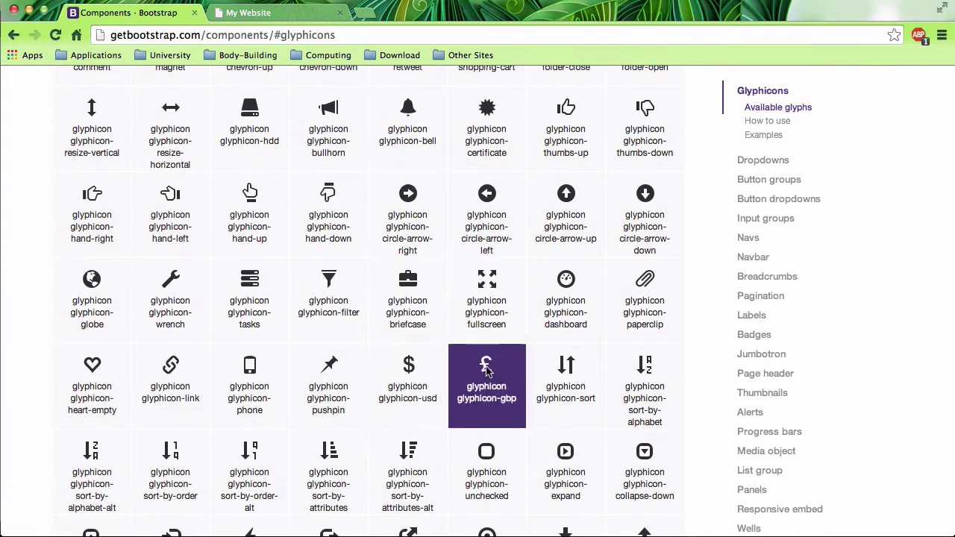
scroll(432, 371, down, 1)
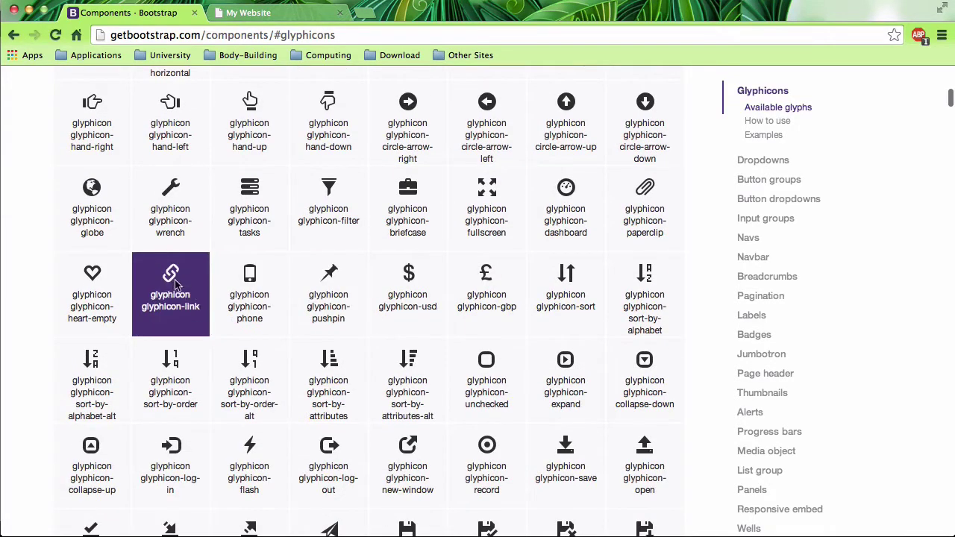
scroll(246, 298, down, 1)
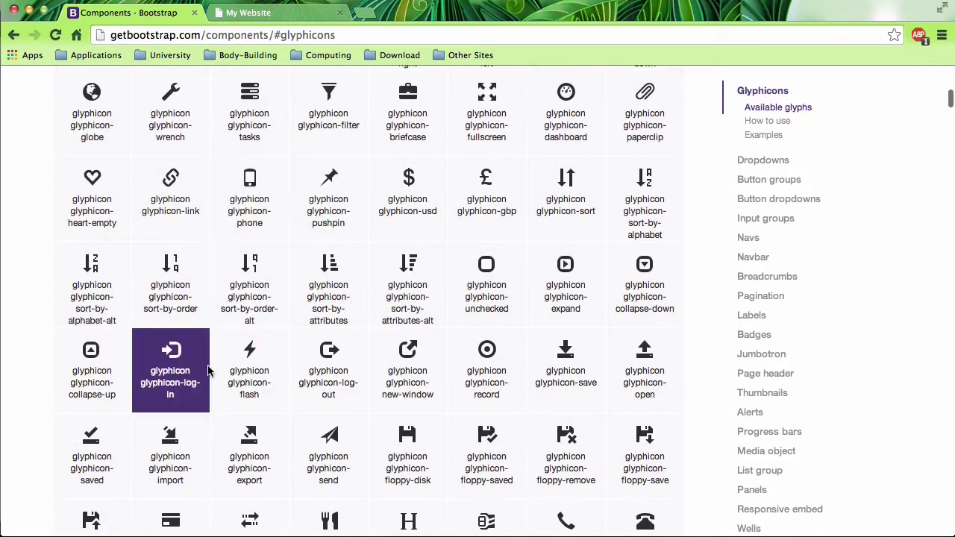
scroll(243, 382, down, 2)
scroll(243, 351, down, 1)
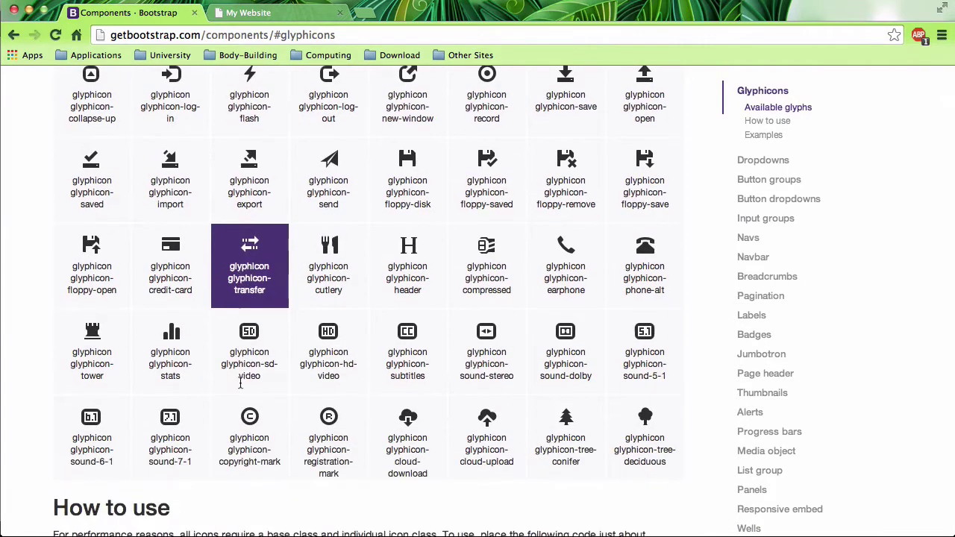
scroll(241, 386, down, 1)
scroll(241, 387, down, 1)
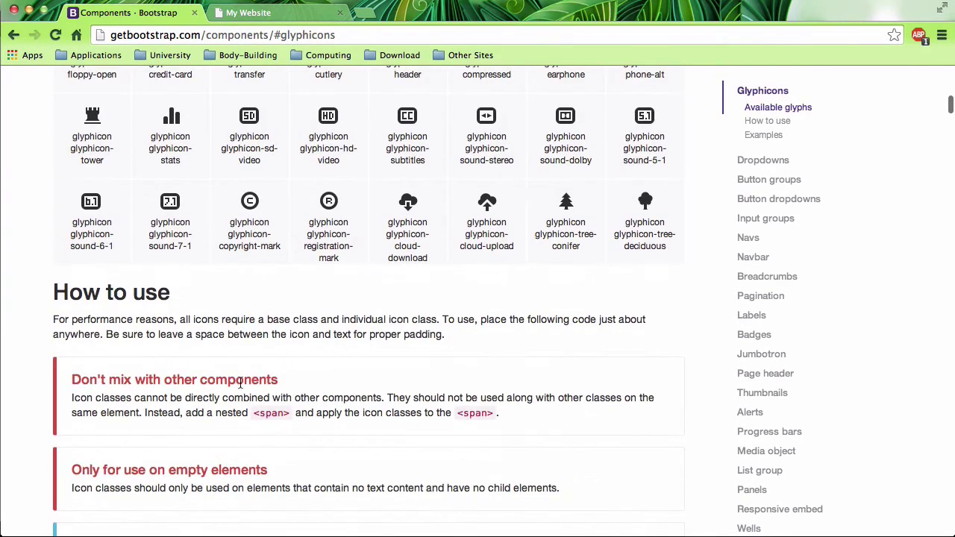
Step: Read the Glyphicons usage notes on nested spans, glyphicon glyphicon-search classes and icon font location
scroll(240, 384, down, 2)
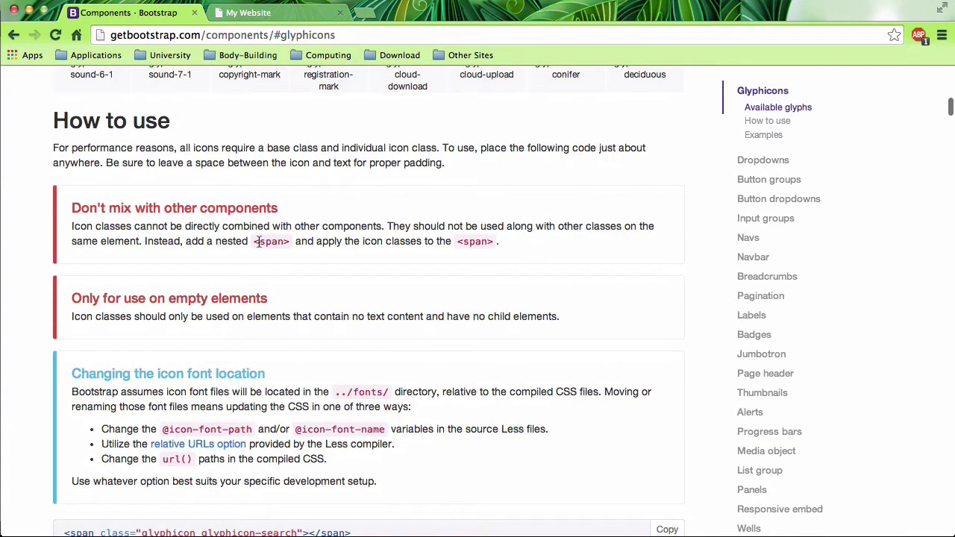
drag(254, 241, 290, 241)
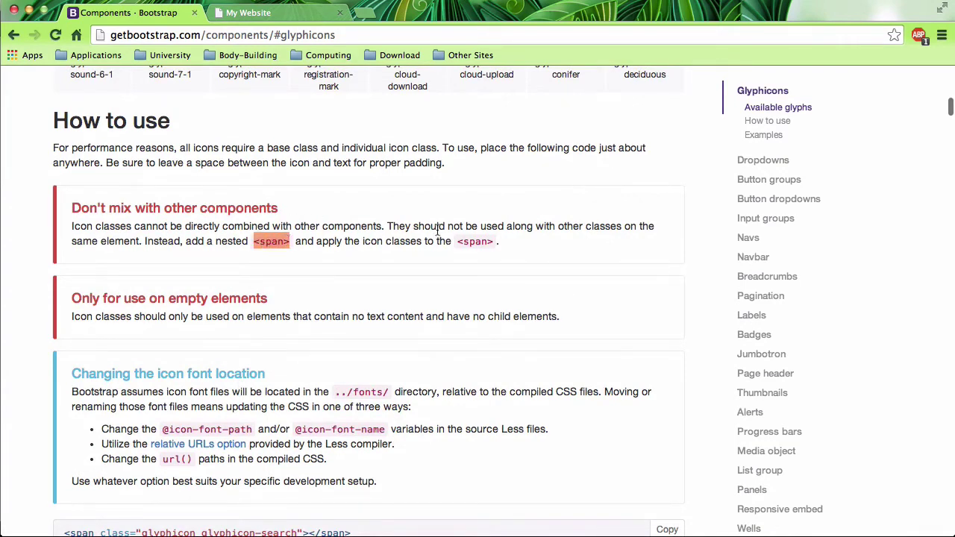
drag(459, 241, 508, 240)
click(458, 281)
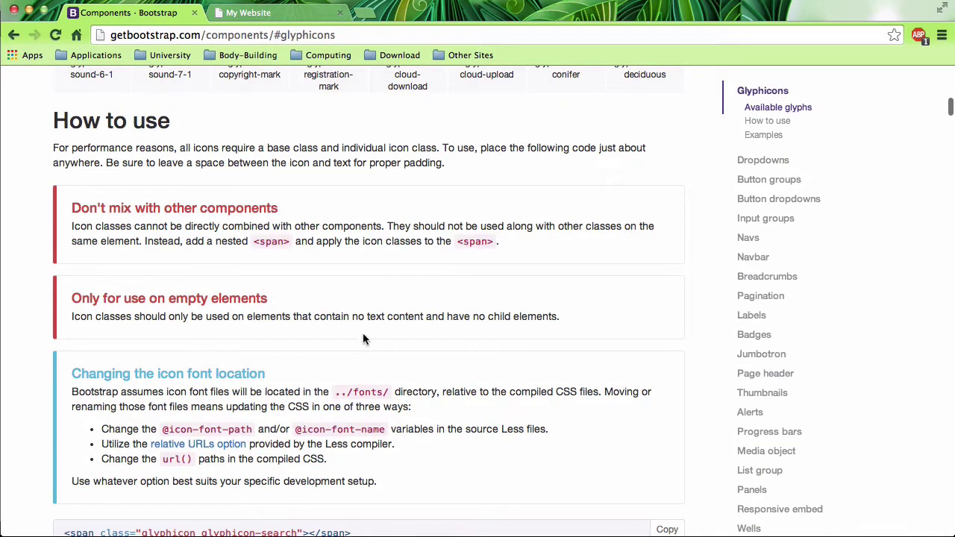
scroll(363, 333, down, 3)
scroll(318, 379, down, 1)
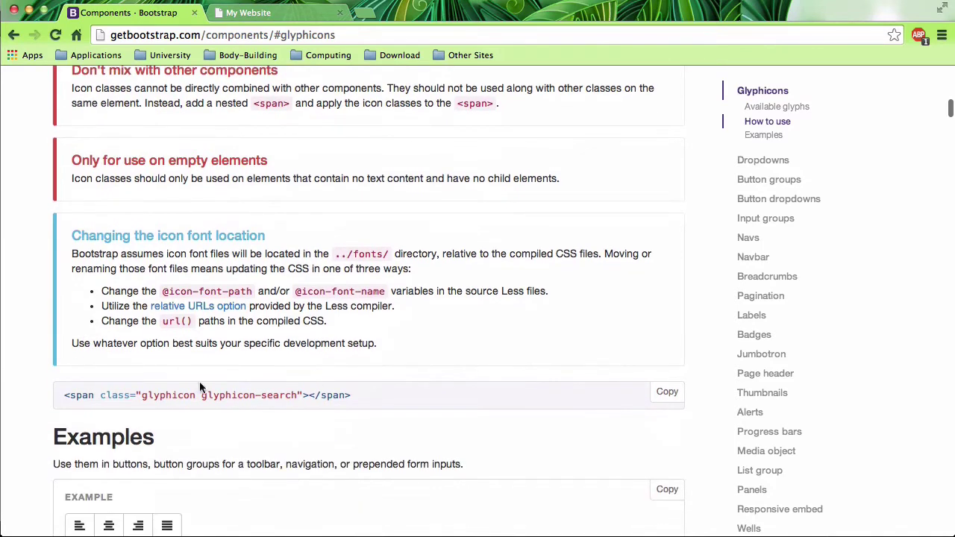
drag(164, 396, 300, 396)
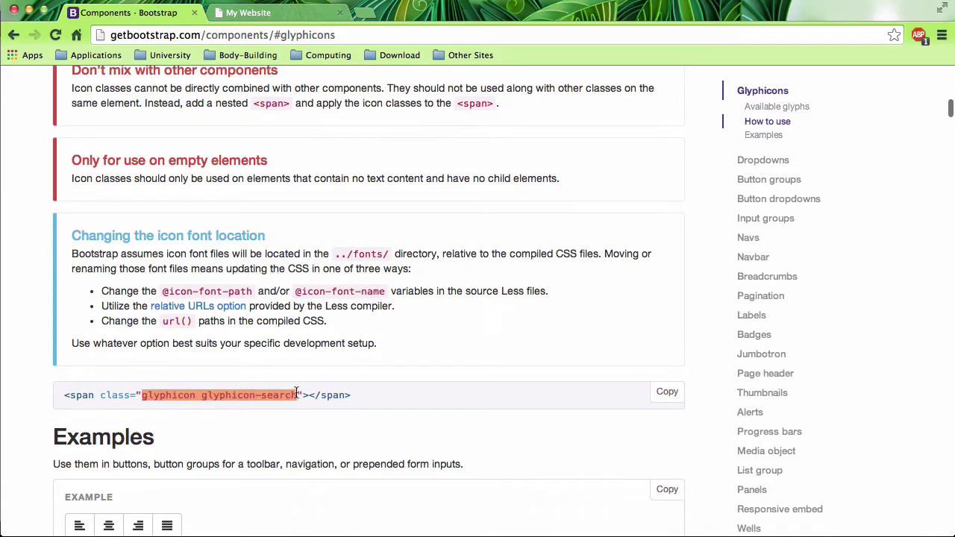
mouse_move(372, 358)
mouse_down()
mouse_move(191, 232)
mouse_move(35, 205)
mouse_up()
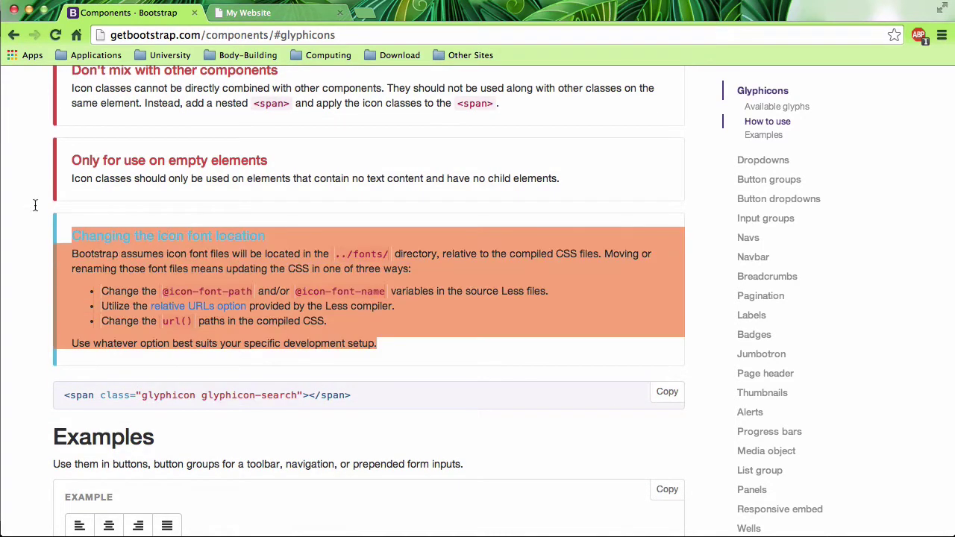
click(218, 297)
Step: Study the star example's span code with its glyphicon and glyphicon-star classes
scroll(218, 297, down, 2)
scroll(219, 297, down, 2)
scroll(218, 297, down, 1)
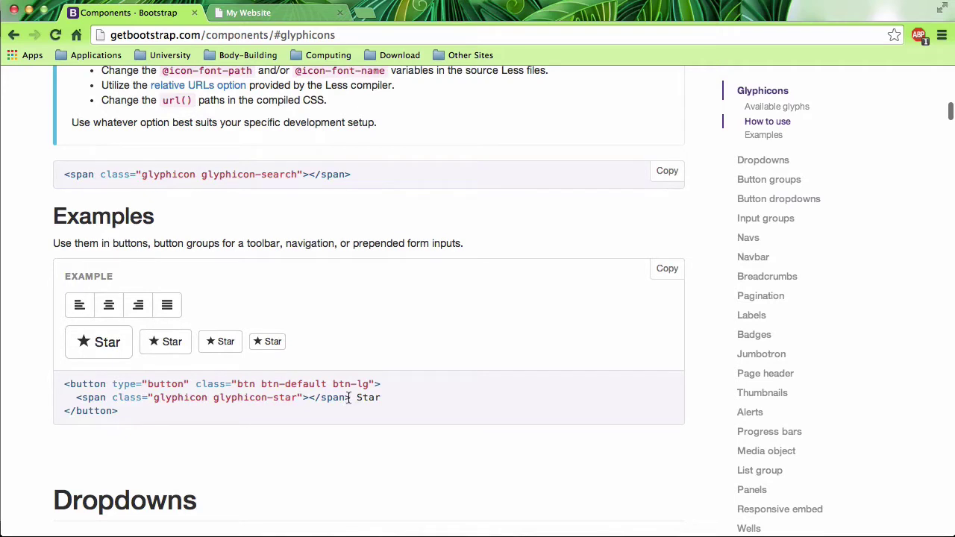
drag(350, 397, 76, 397)
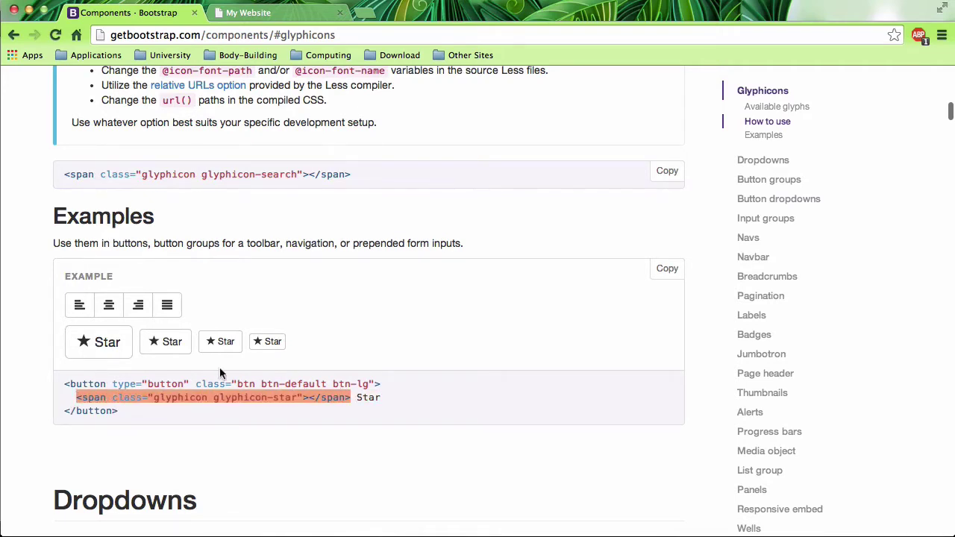
click(176, 397)
drag(153, 398, 296, 396)
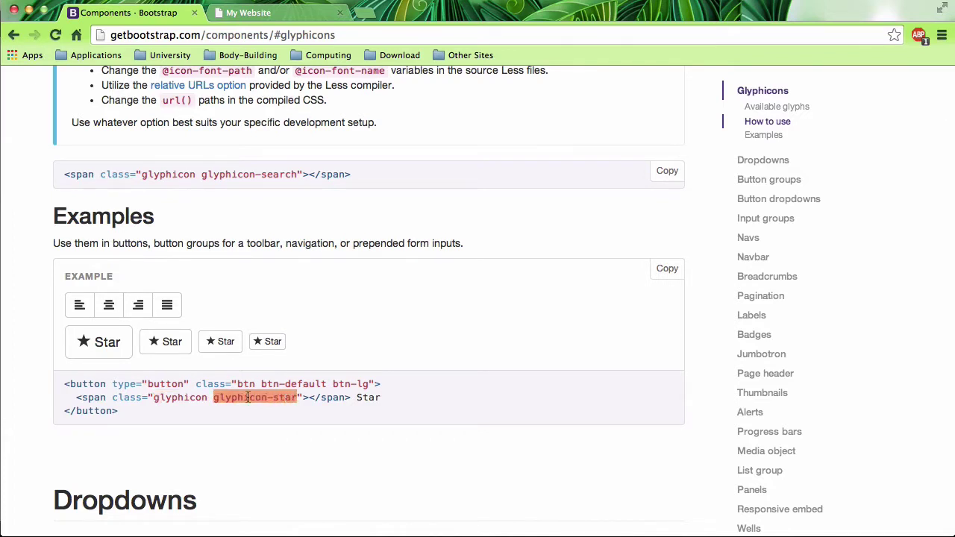
click(248, 398)
drag(264, 398, 147, 397)
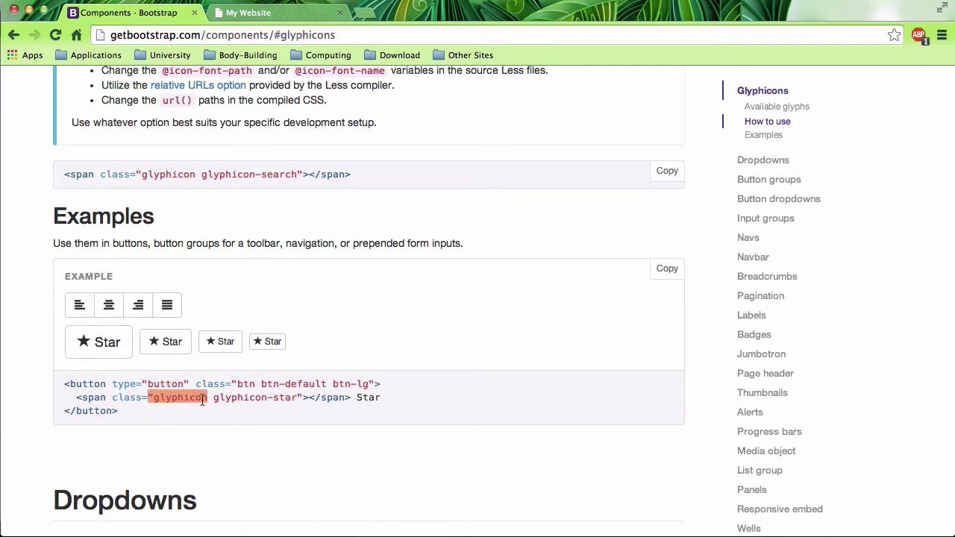
click(202, 401)
Step: Try the large Star example button, pick out the word star, then return to 14.html
double_click(194, 397)
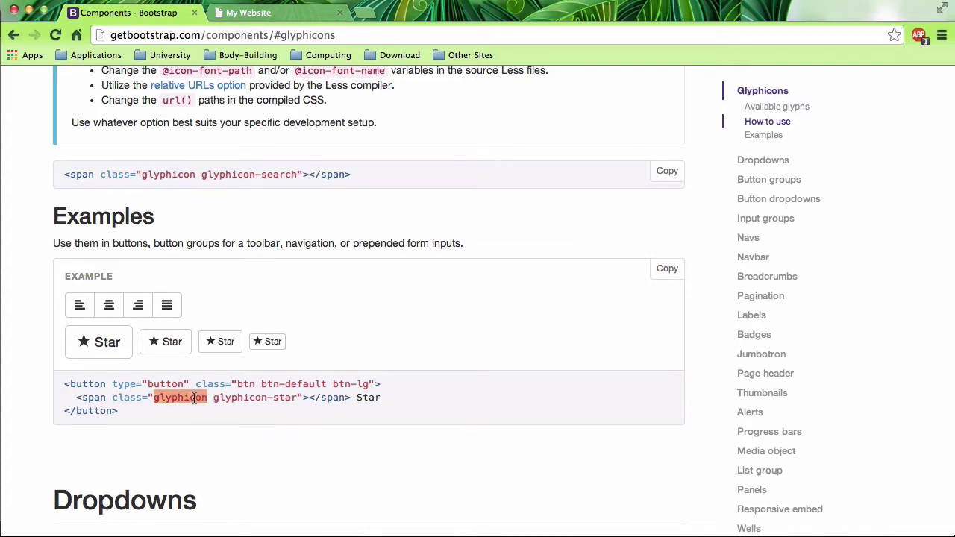
click(80, 340)
click(215, 396)
drag(214, 396, 293, 398)
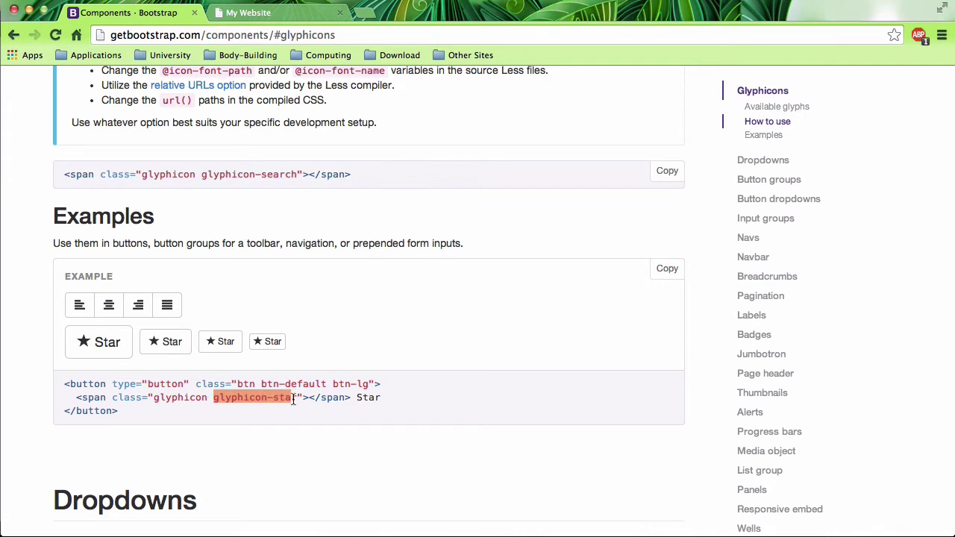
double_click(288, 398)
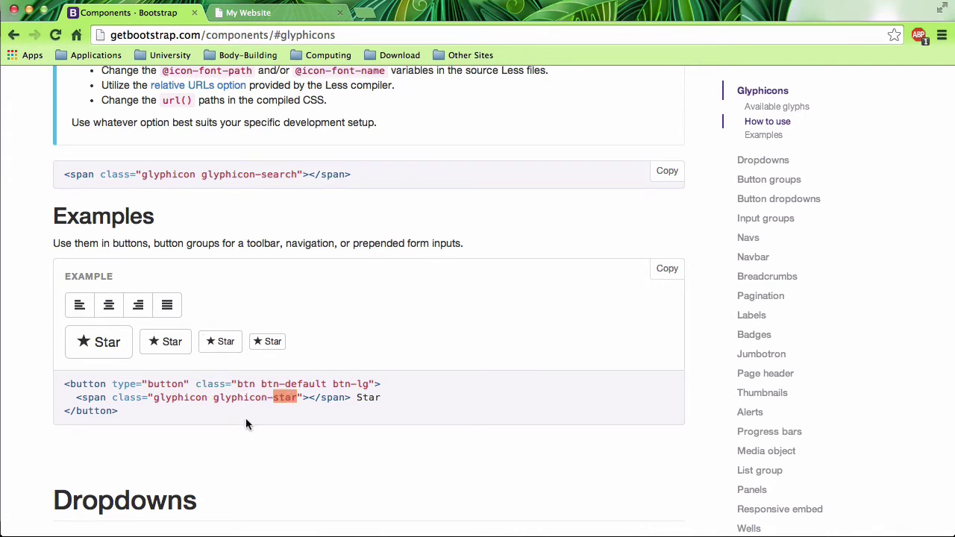
click(866, 532)
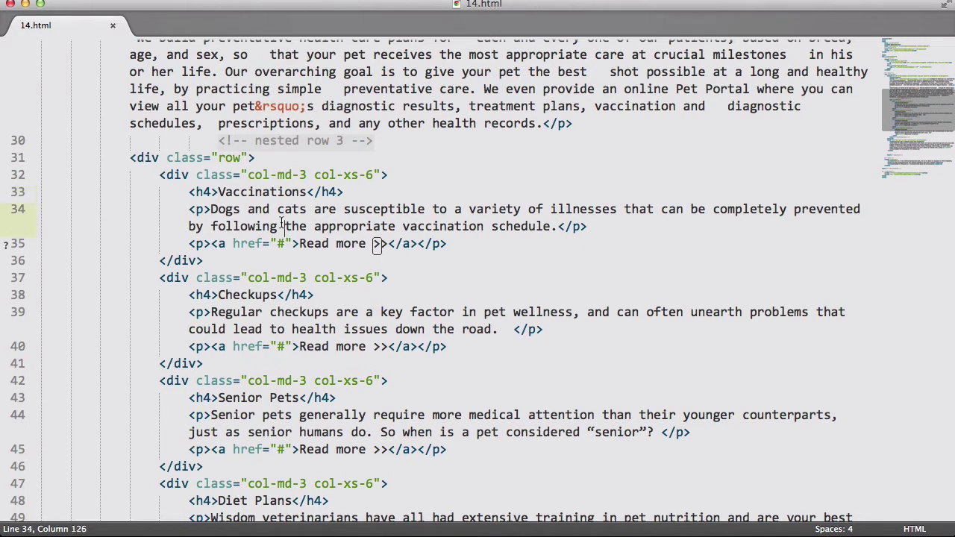
Step: Prefix the Vaccinations heading with a glyphicon glyphicon-pushpin span and save 14.html
click(376, 243)
click(216, 193)
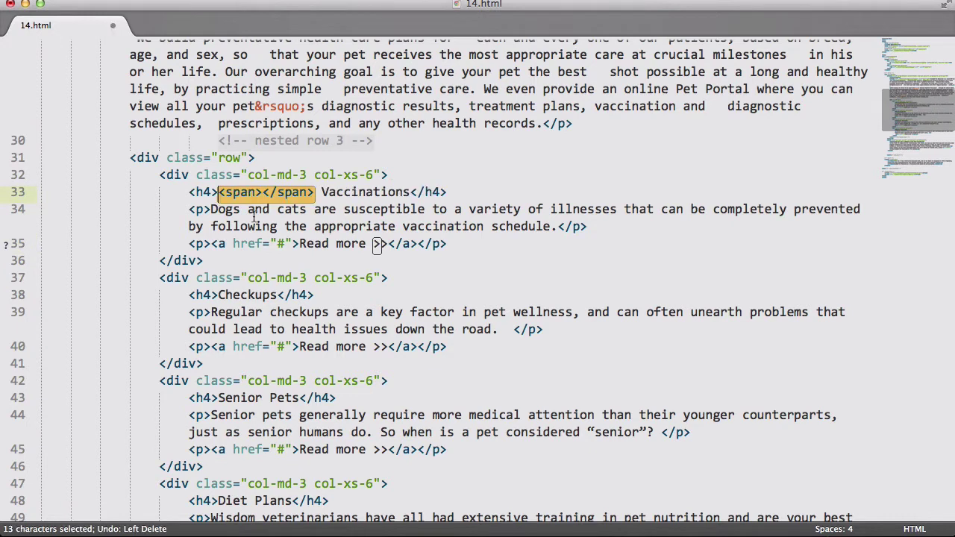
text(<span></span>)
click(260, 192)
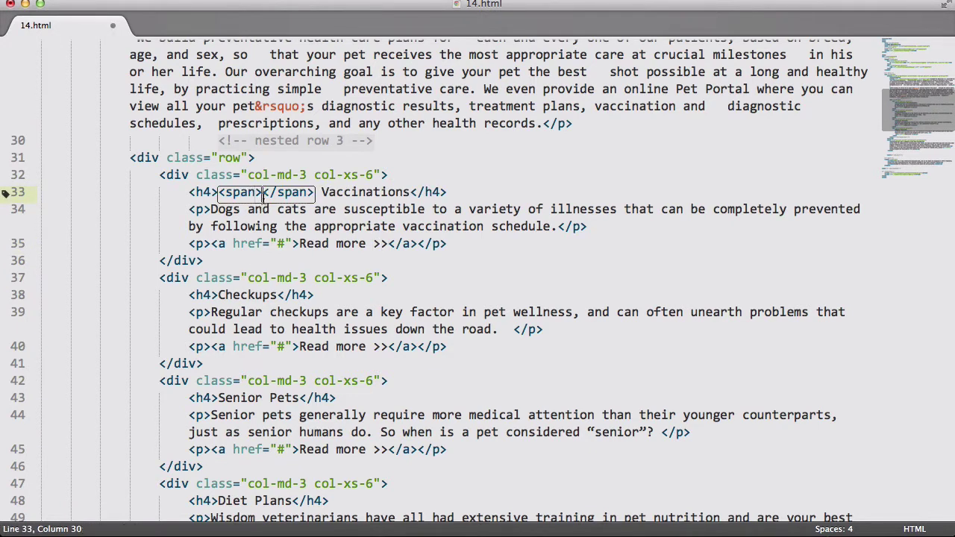
text(class=)
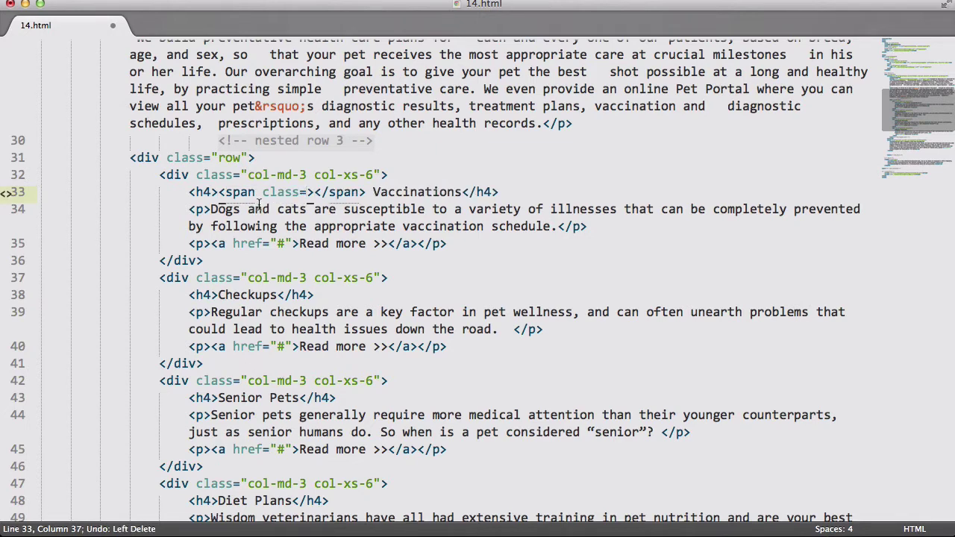
text("glyphicon glyphicon-pushpin)
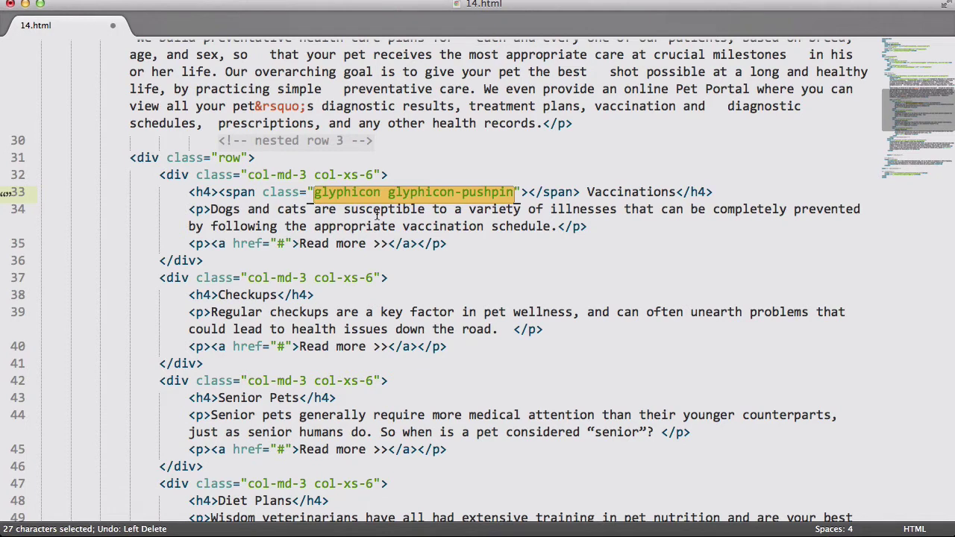
key(ctrl+s)
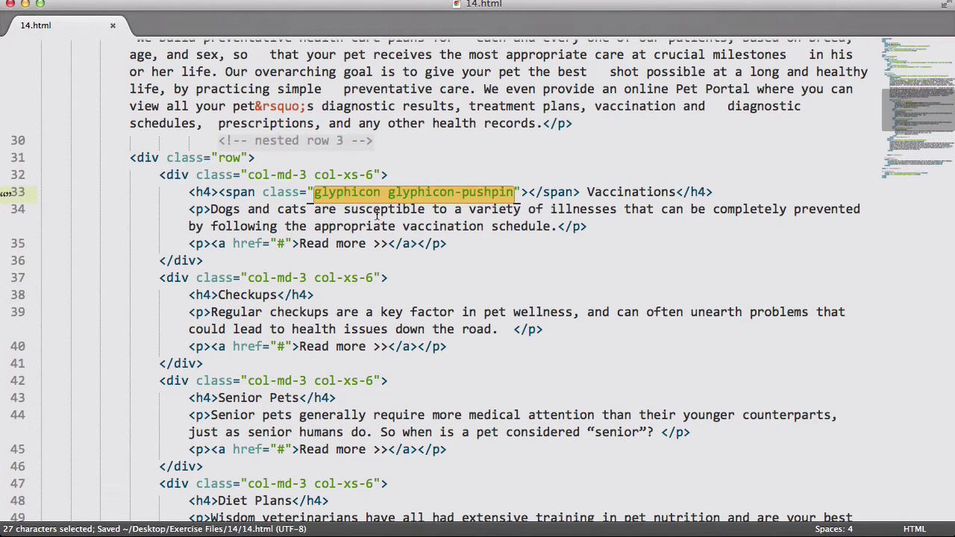
click(298, 526)
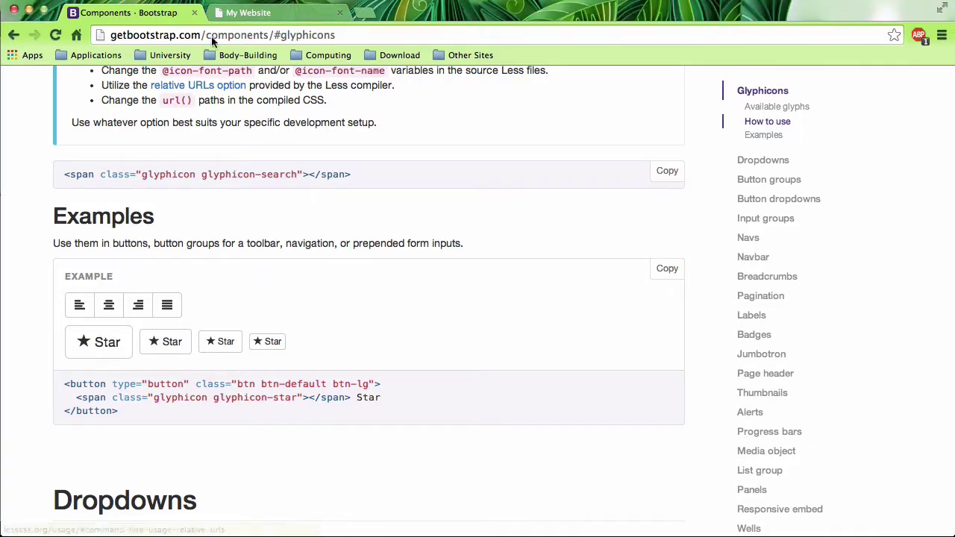
Step: Reload the My Website page and zoom it to 500% to inspect the pushpin icon
click(246, 12)
click(55, 35)
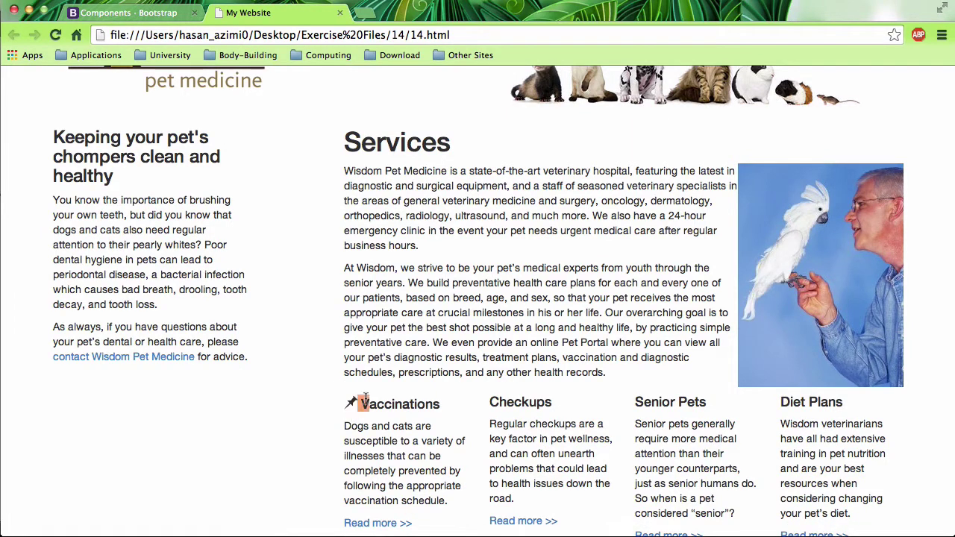
key(super+equal)
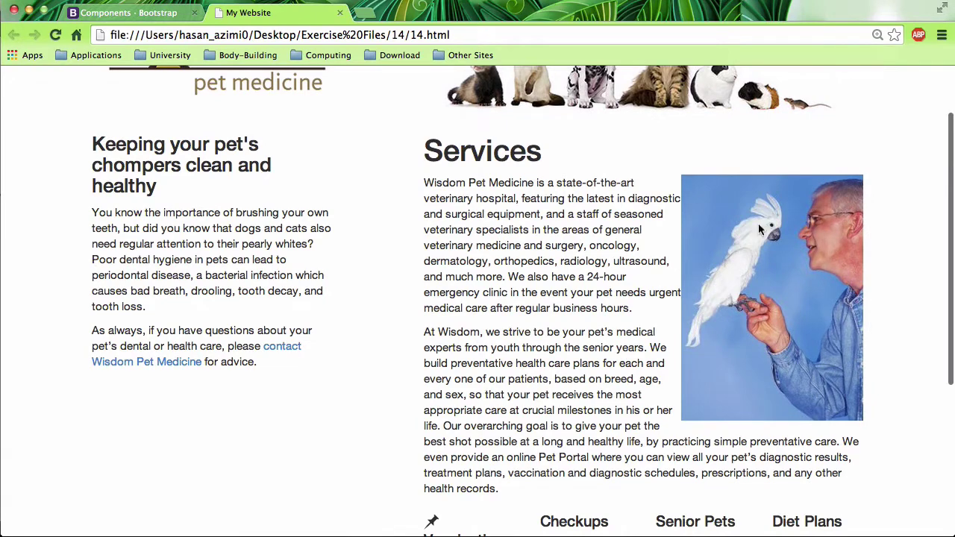
click(877, 35)
click(835, 58)
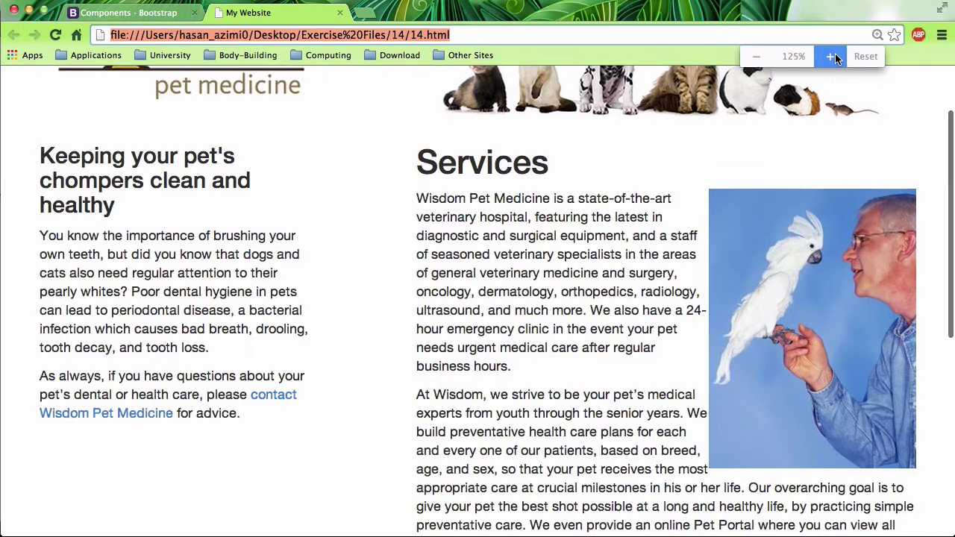
click(835, 58)
click(835, 58)
click(835, 58)
click(835, 57)
click(835, 56)
click(835, 56)
click(835, 56)
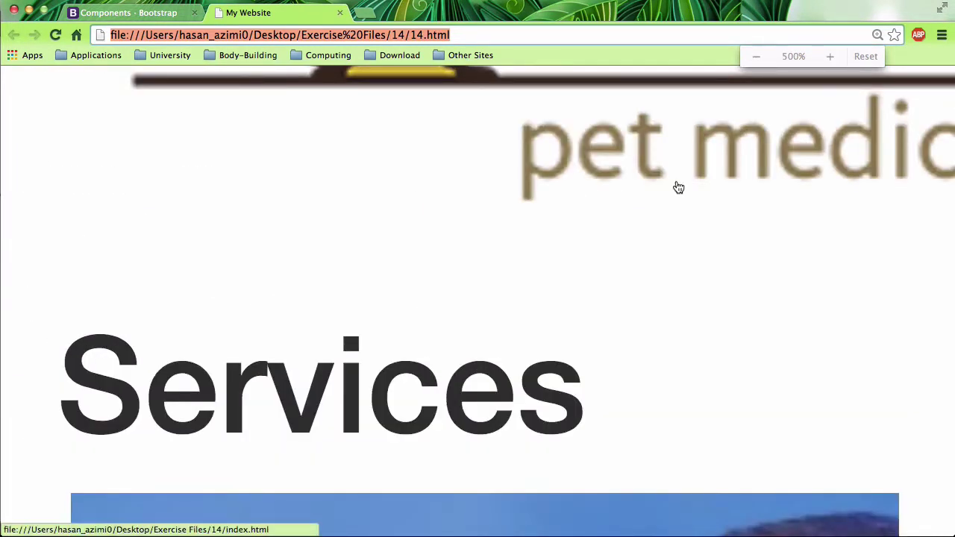
scroll(603, 229, up, 5)
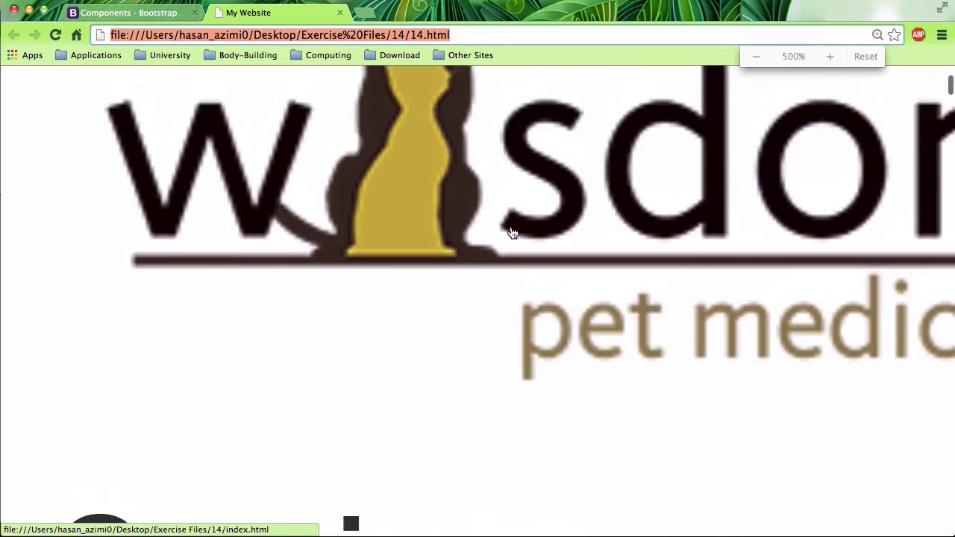
scroll(511, 128, down, 6)
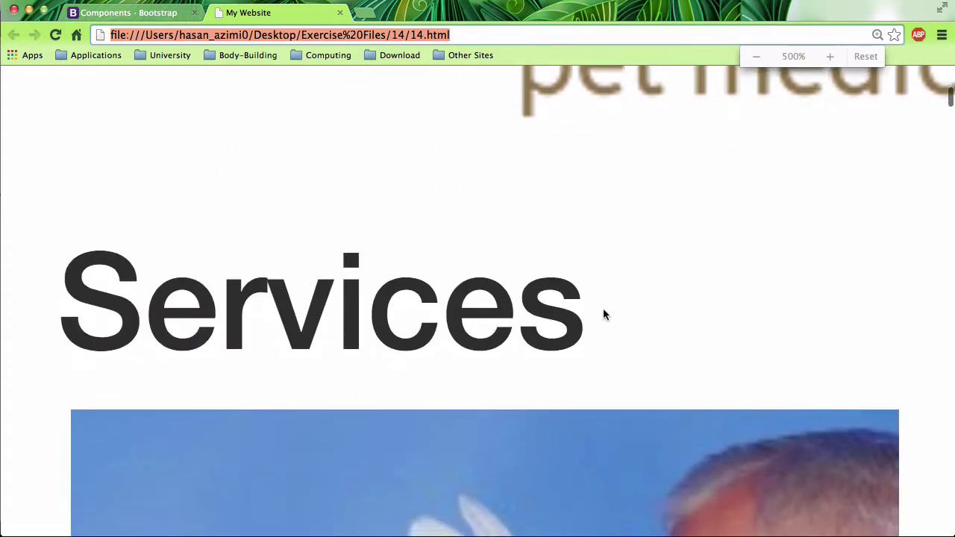
Step: Scroll through the enlarged Services section of the page
drag(604, 314, 47, 285)
click(231, 306)
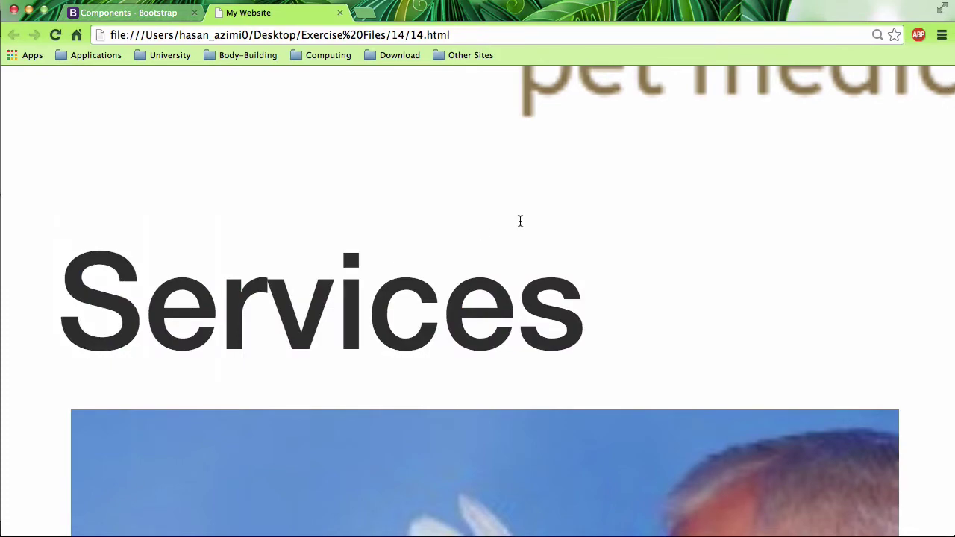
click(879, 35)
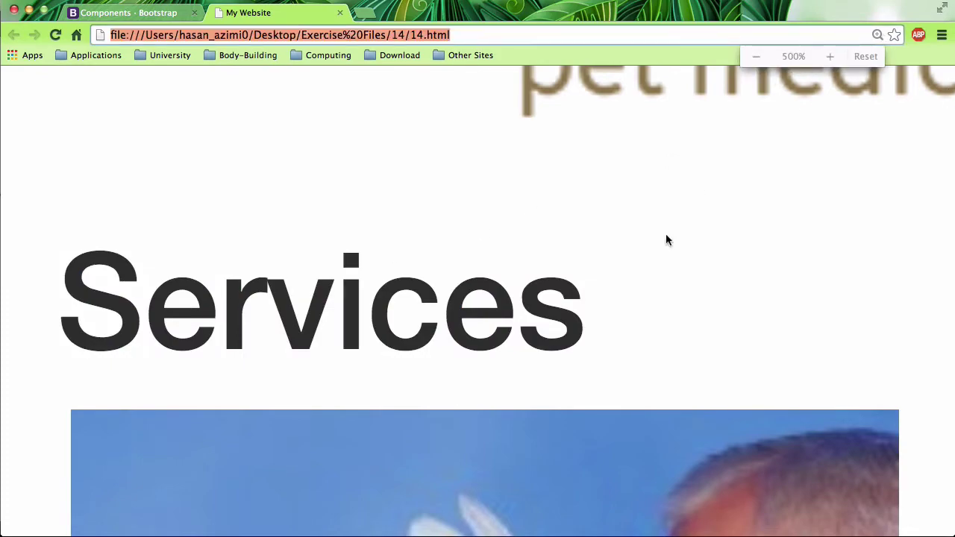
scroll(666, 239, down, 5)
scroll(643, 292, down, 5)
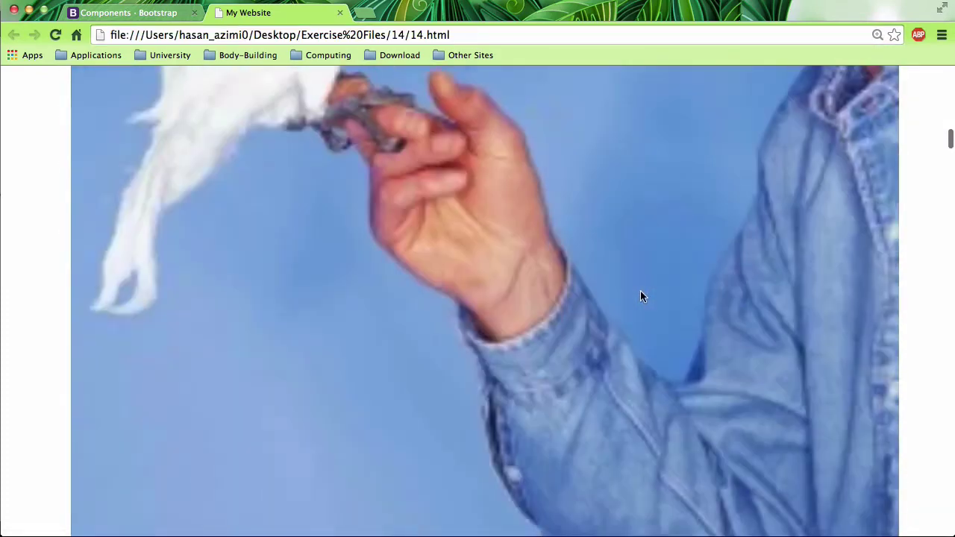
scroll(642, 294, down, 5)
scroll(642, 294, down, 5)
scroll(641, 296, down, 5)
scroll(640, 296, down, 10)
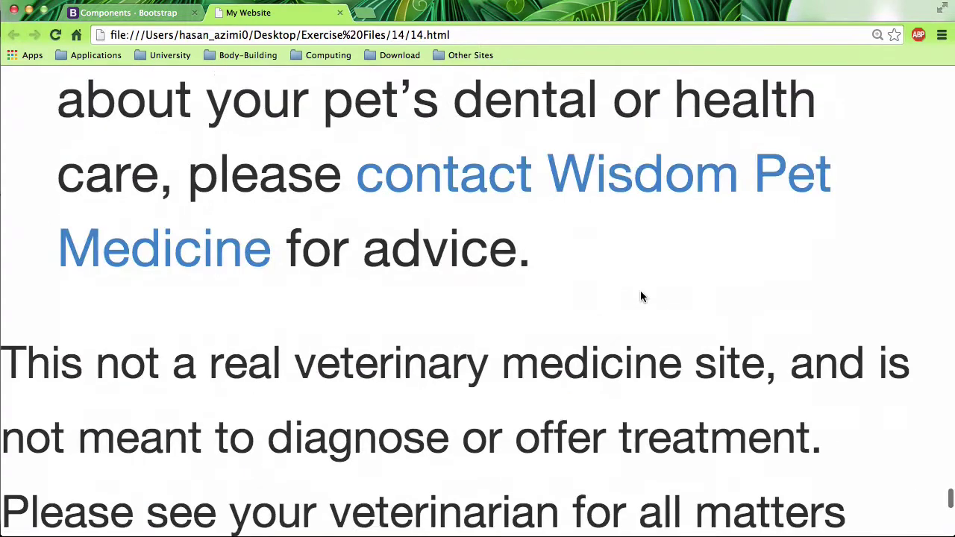
scroll(640, 296, down, 4)
scroll(640, 296, up, 1)
scroll(640, 296, up, 6)
scroll(640, 296, up, 5)
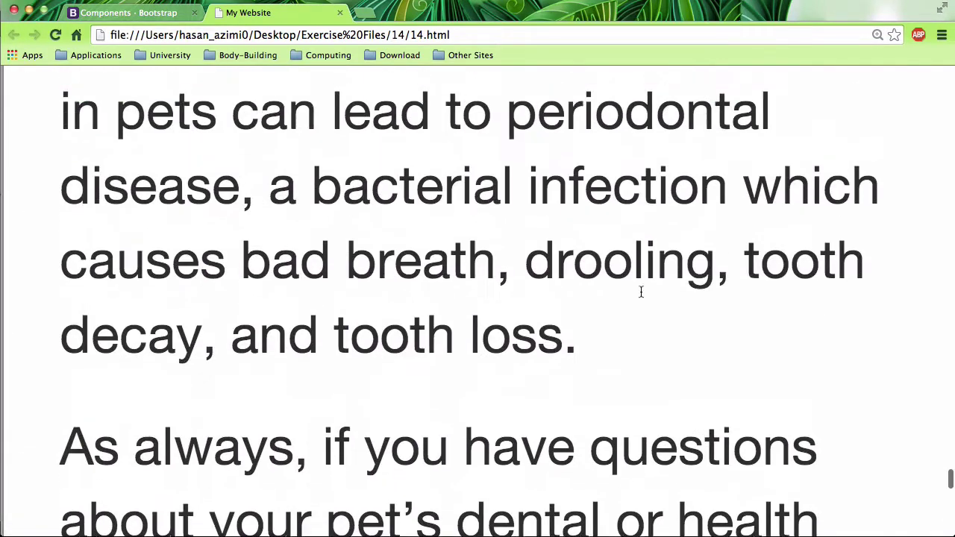
scroll(640, 296, up, 5)
scroll(640, 296, up, 5)
scroll(640, 297, up, 5)
scroll(640, 296, up, 5)
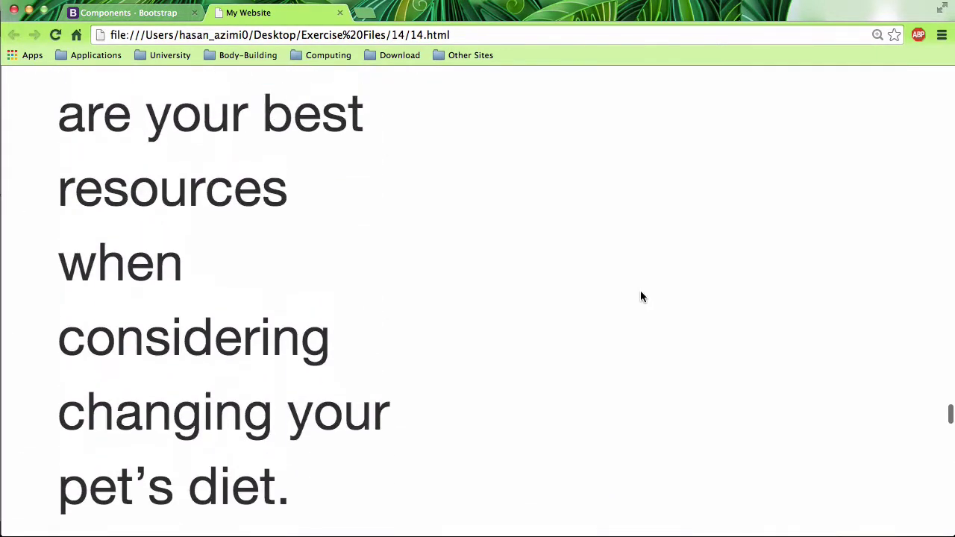
scroll(640, 296, up, 5)
scroll(640, 296, up, 5)
scroll(640, 296, up, 5)
scroll(640, 291, up, 5)
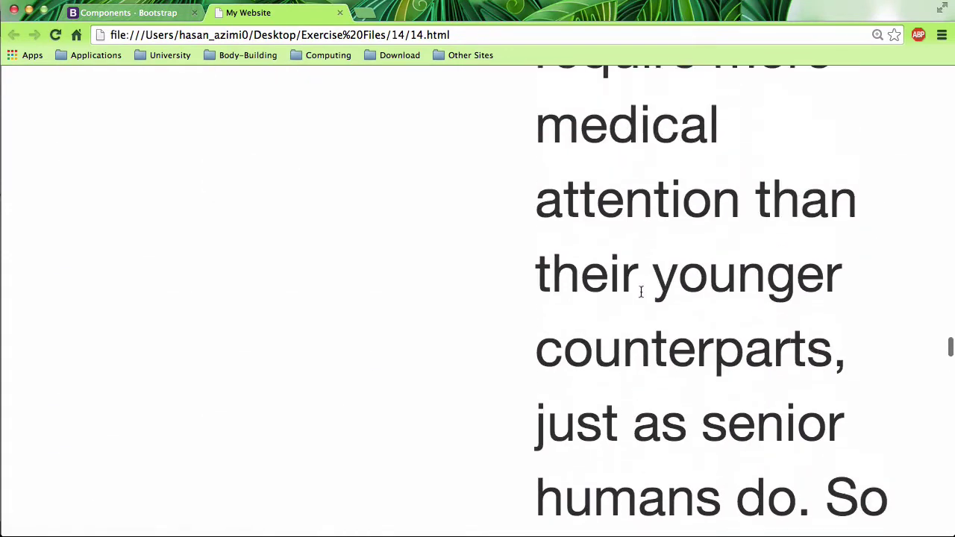
scroll(640, 291, up, 5)
scroll(640, 291, up, 5)
scroll(640, 291, up, 5)
scroll(640, 290, up, 5)
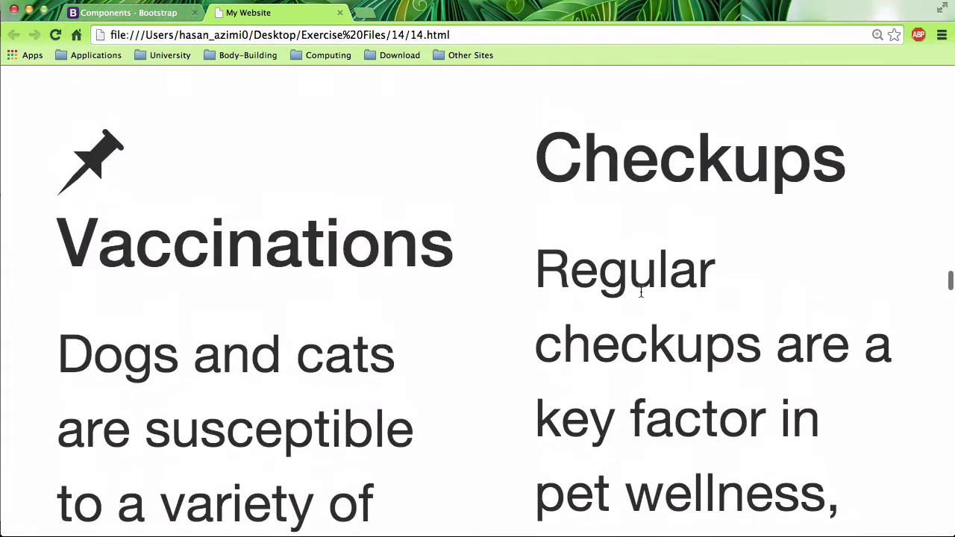
scroll(640, 296, up, 2)
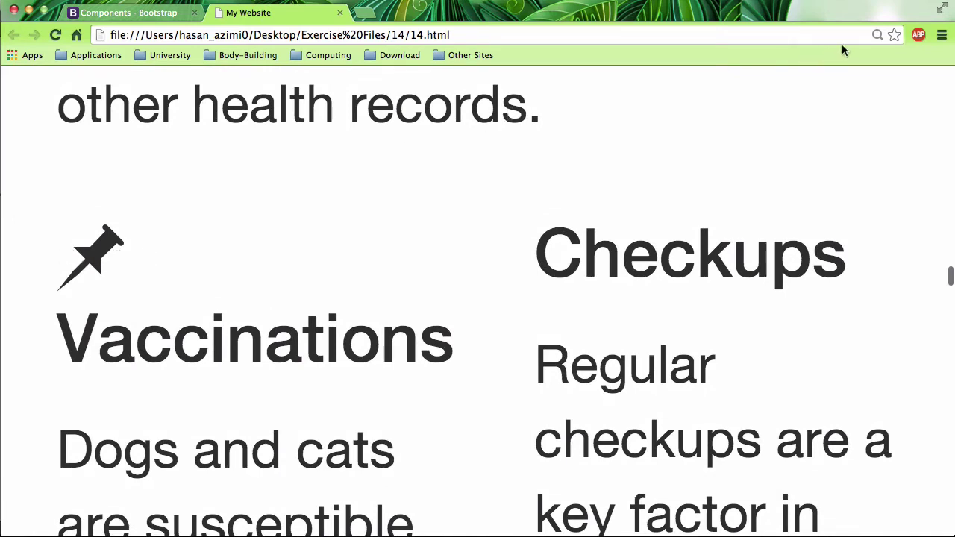
Step: Reset the page zoom to 100% and check the gap between pushpin and Vaccinations
click(877, 35)
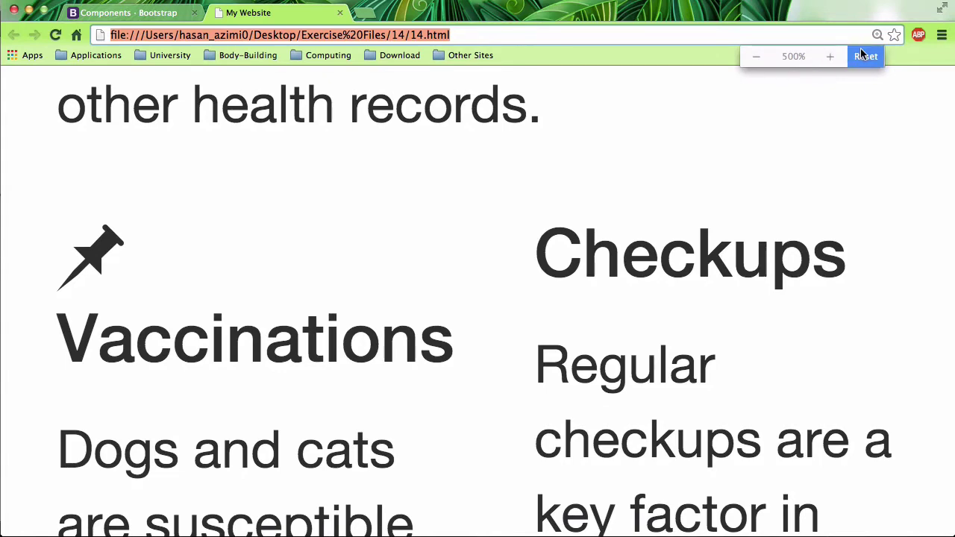
click(863, 55)
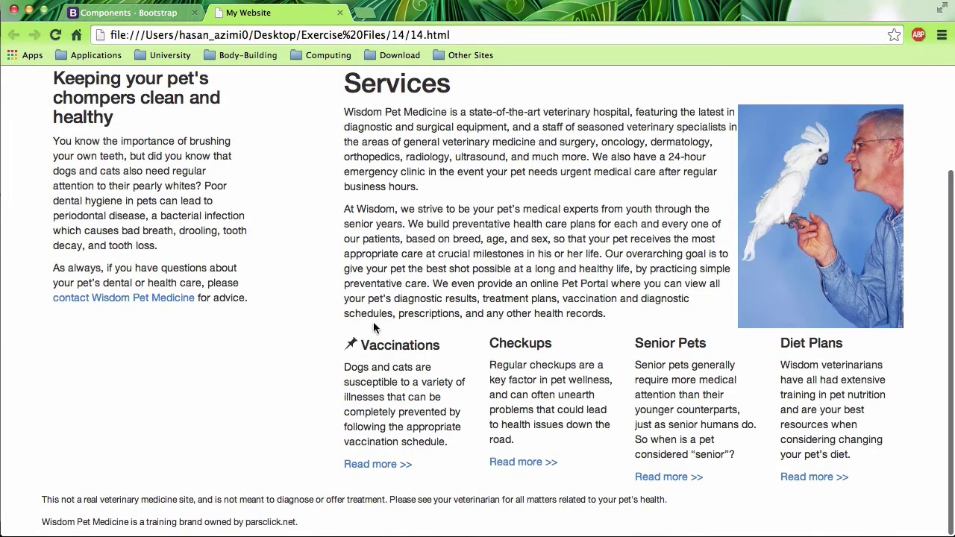
drag(345, 343, 361, 341)
Step: Restore the glyphicon-ok span before Checkups, save 14.html, and reload the page to show a checkmark
click(832, 534)
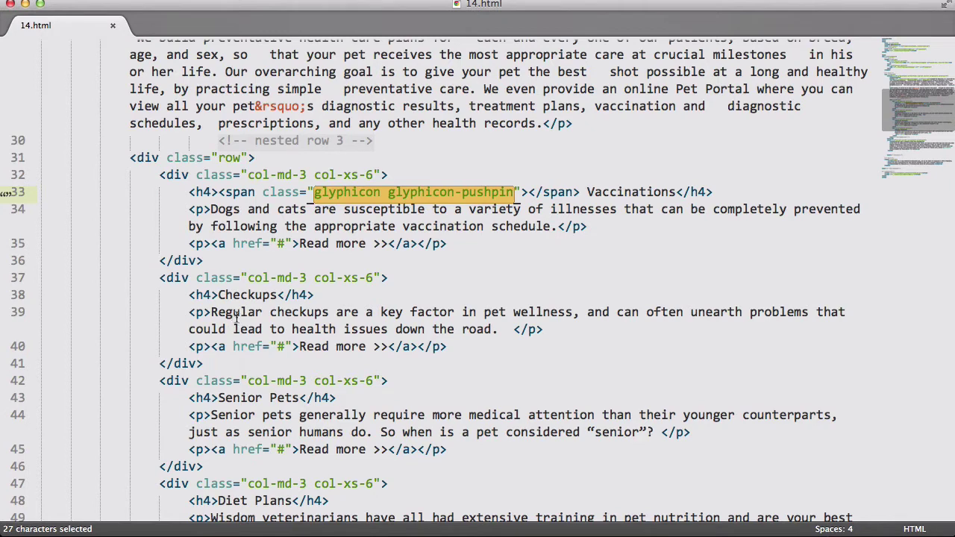
click(213, 294)
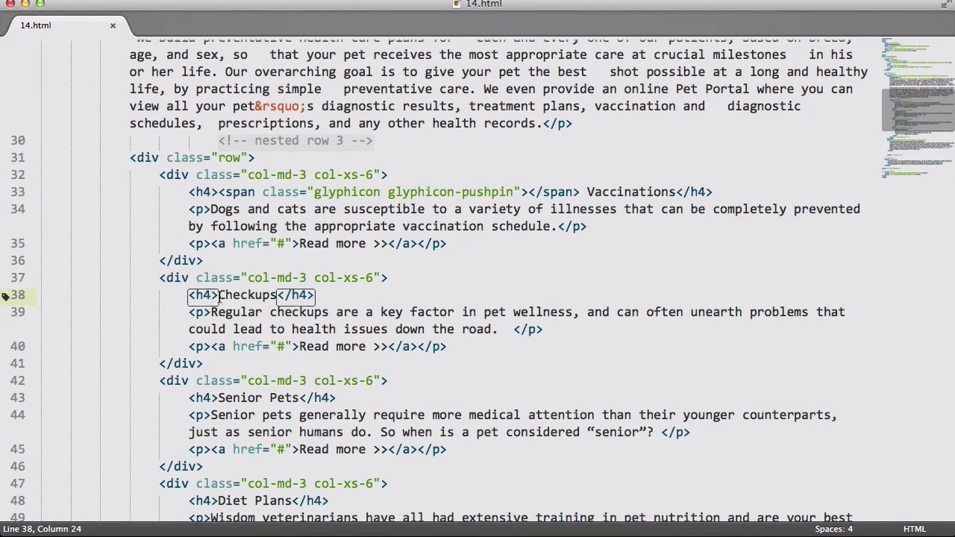
key(super+z)
key(super+z)
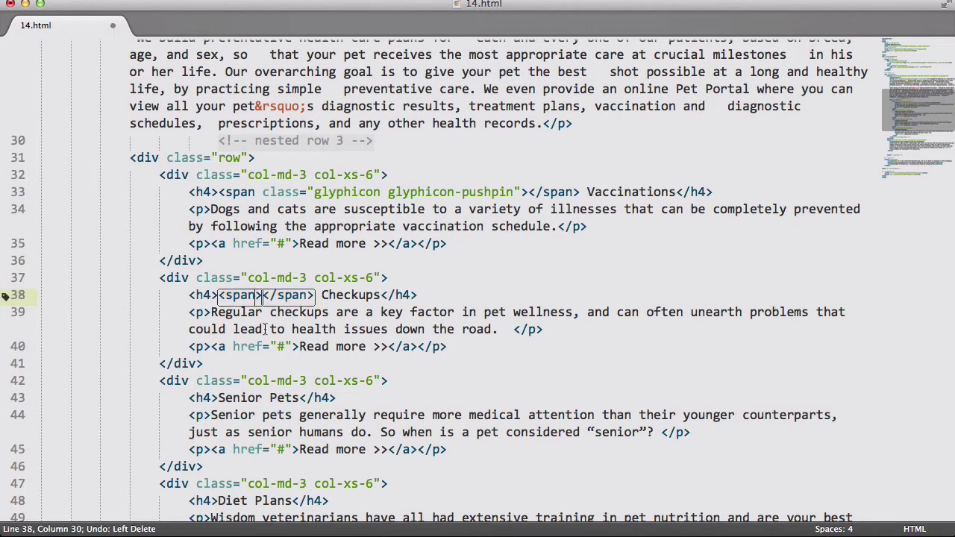
key(super+z)
key(super+z)
key(super+z)
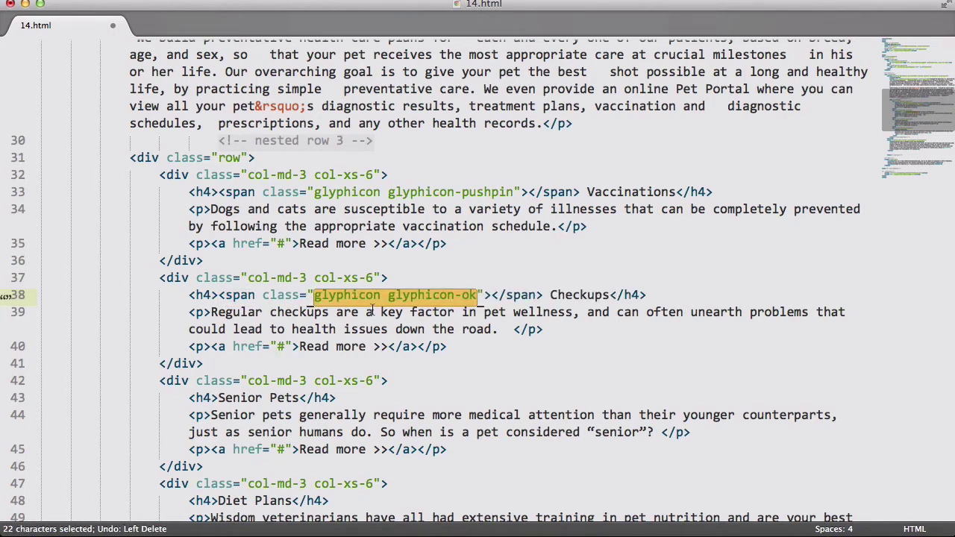
key(super+s)
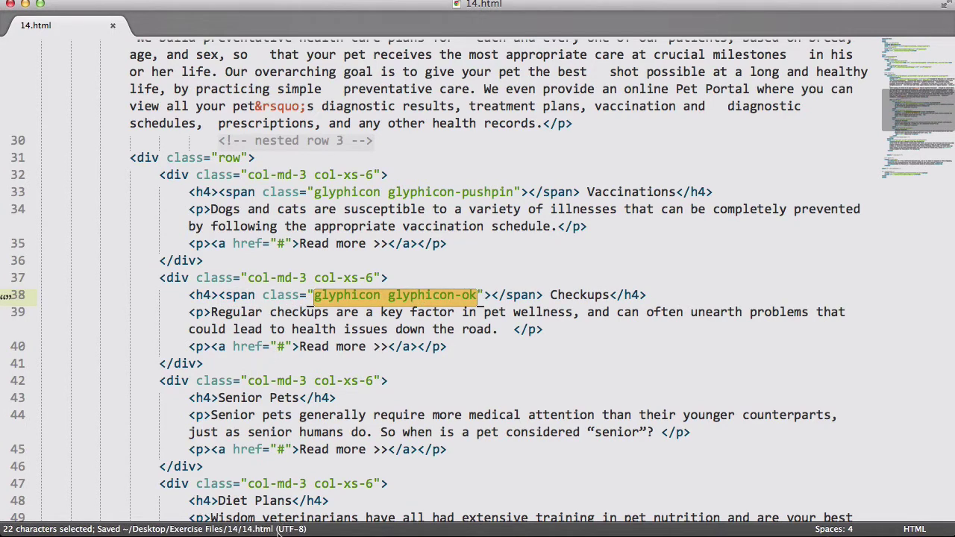
click(278, 532)
key(super+r)
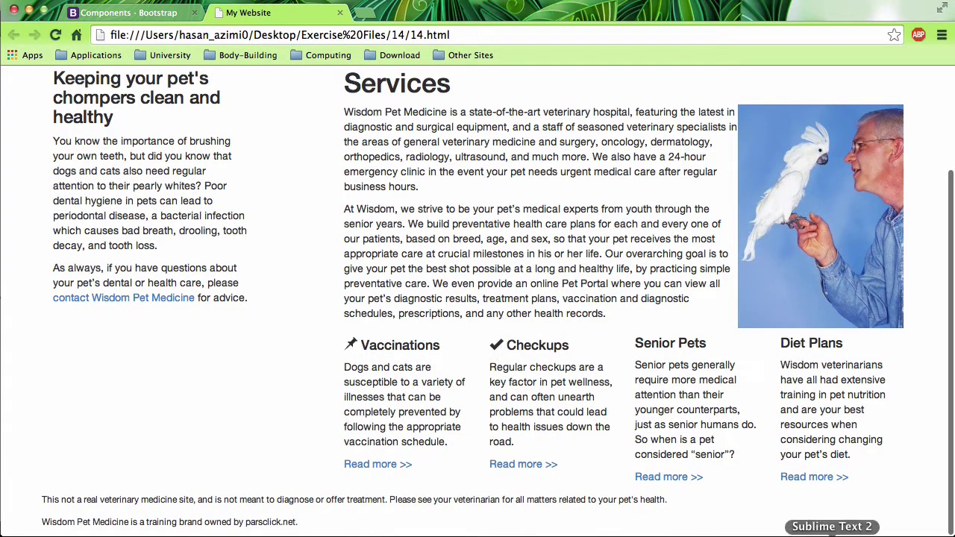
Step: Search the Bootstrap page for 'ok' and find glyphicon-ok in the icon grid
click(149, 12)
scroll(360, 255, up, 5)
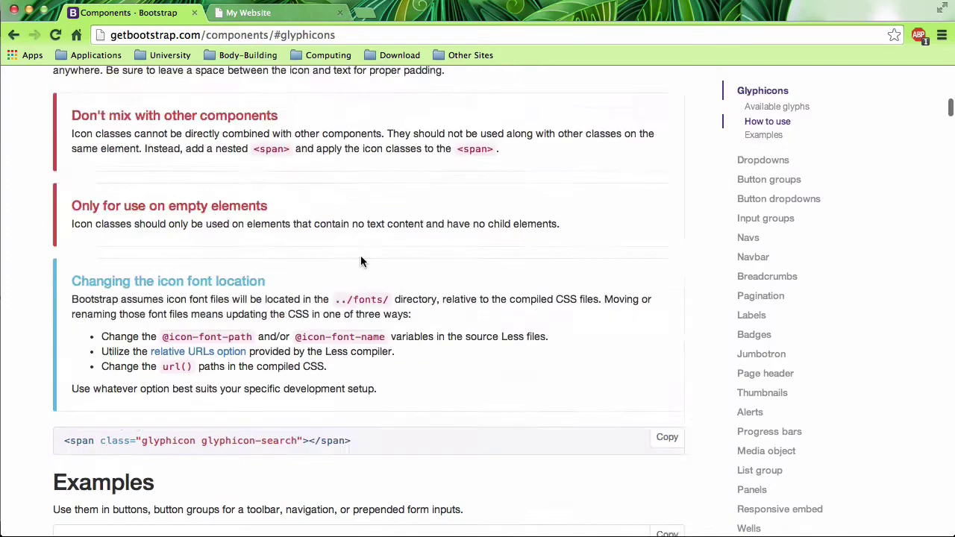
scroll(360, 255, up, 5)
key(ctrl+f)
text(o)
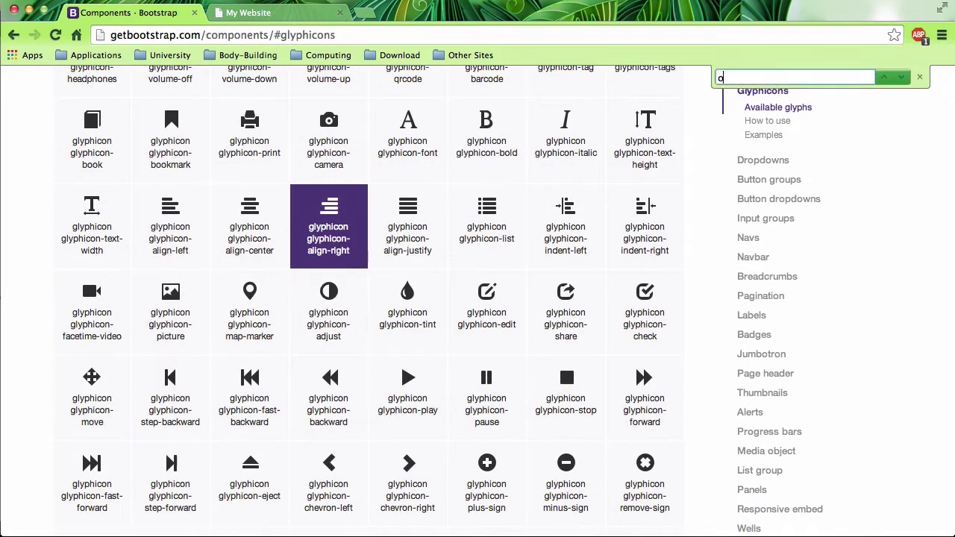
text(k)
scroll(407, 308, up, 3)
scroll(407, 307, up, 2)
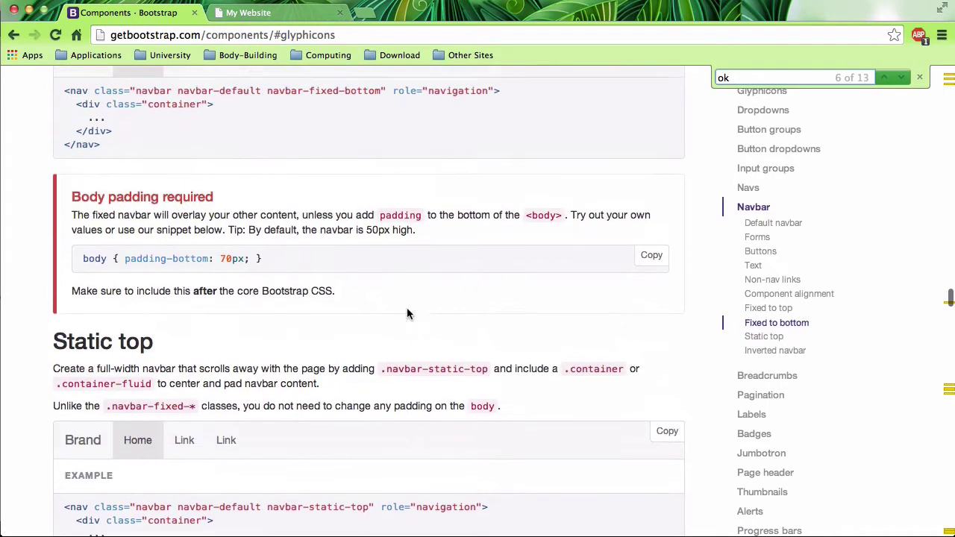
click(889, 78)
click(888, 78)
click(889, 77)
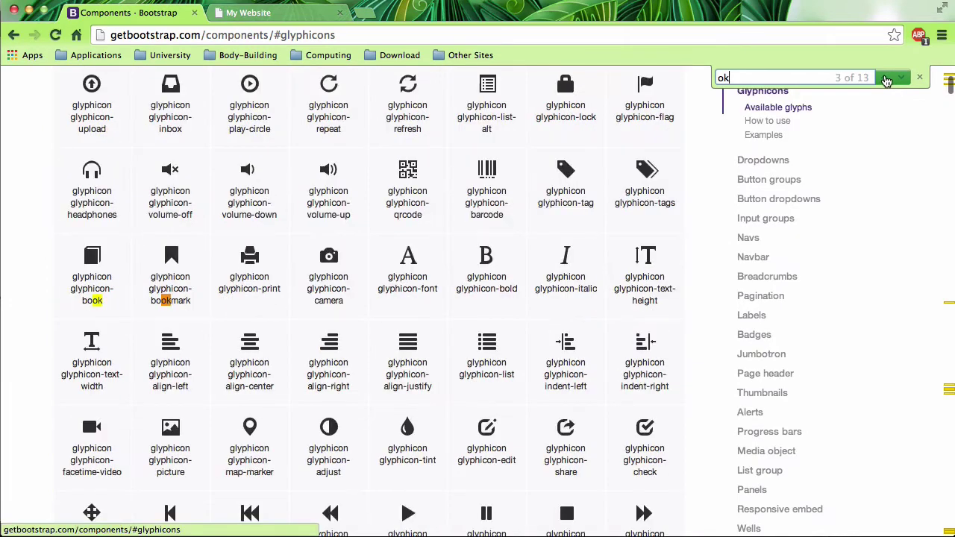
click(889, 78)
click(888, 79)
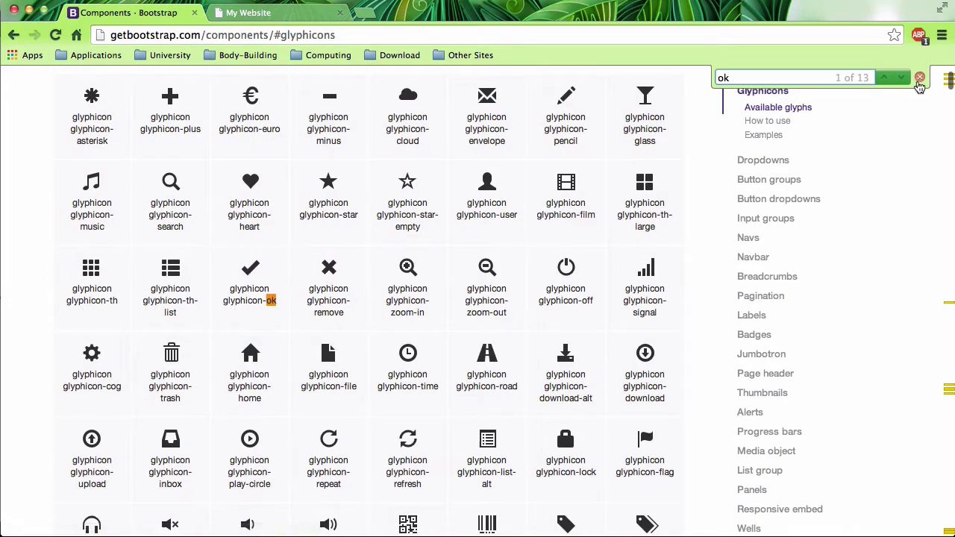
click(920, 78)
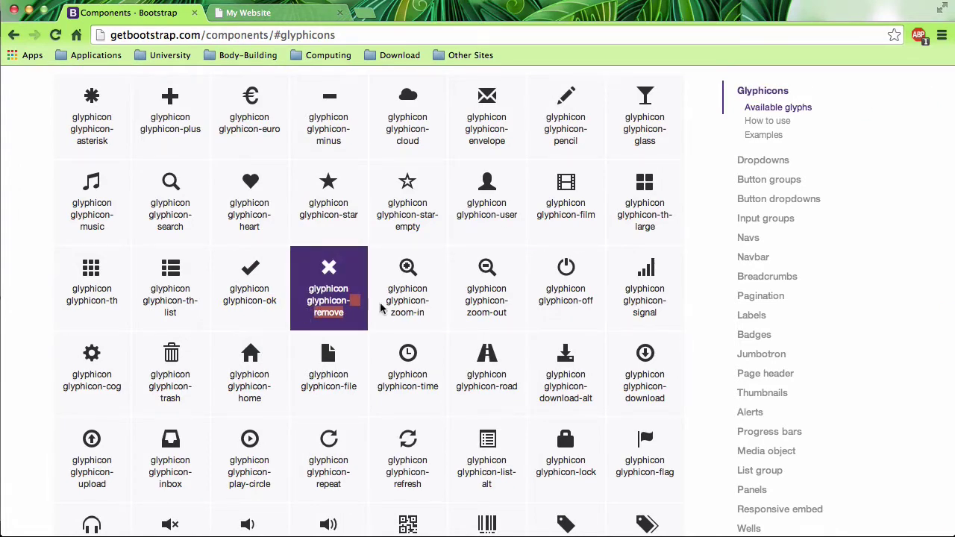
Step: Look over the nearby zoom-in and off glyph names
drag(430, 315, 362, 314)
click(441, 323)
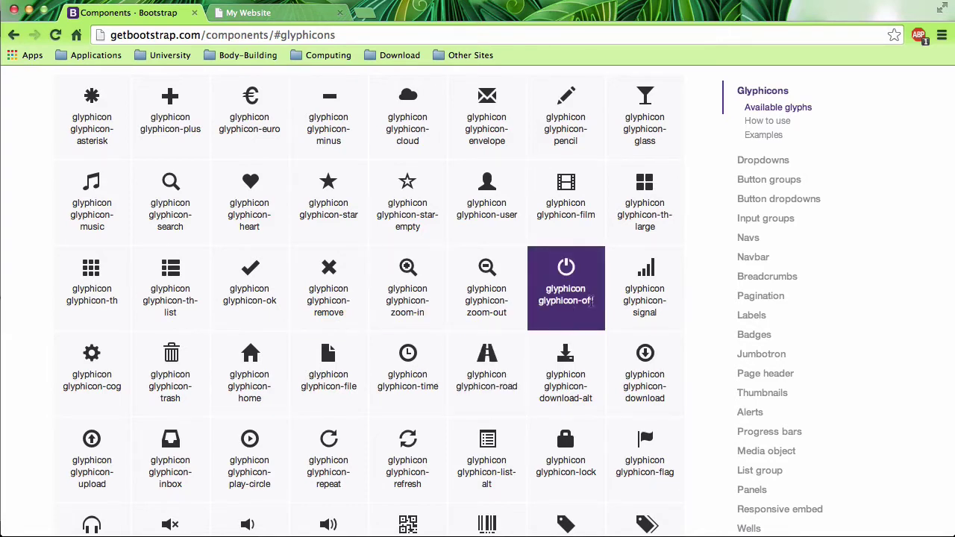
drag(572, 300, 602, 315)
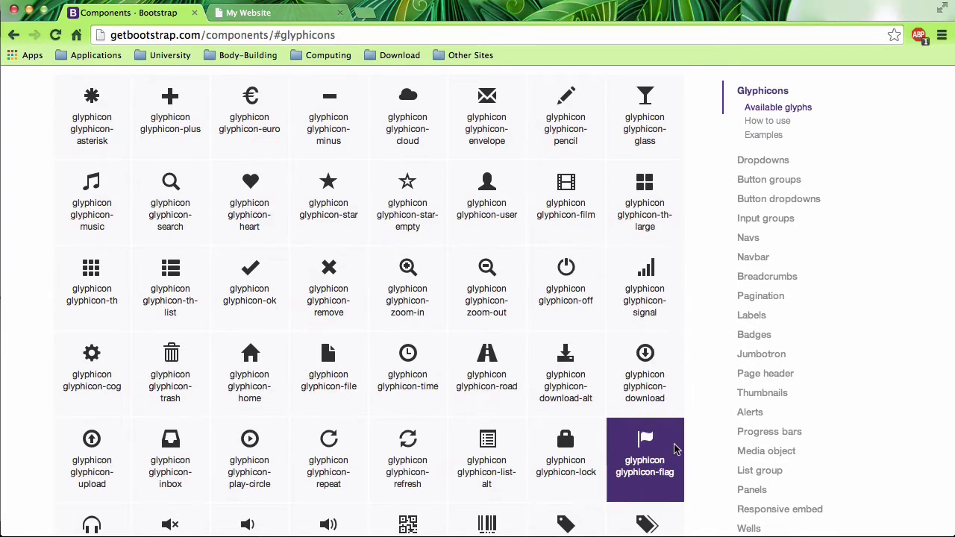
click(832, 531)
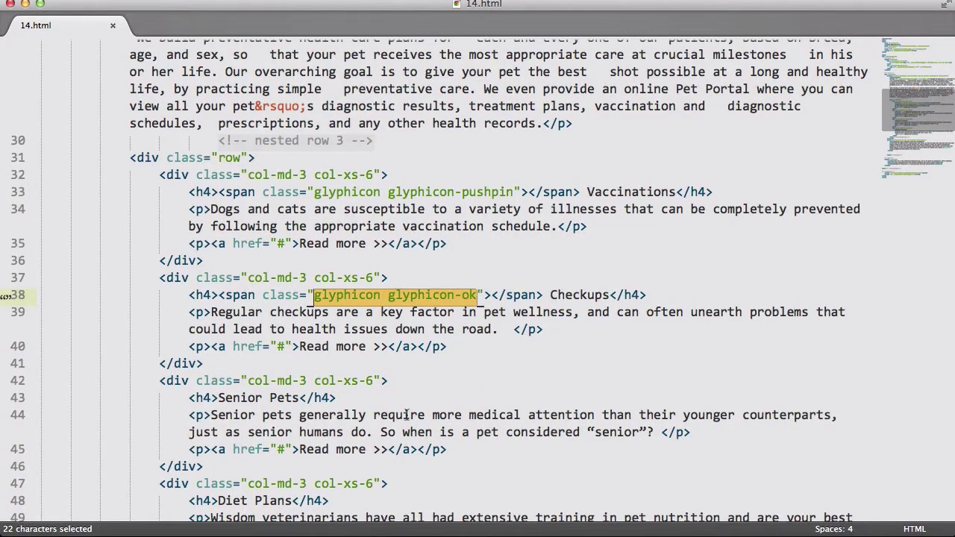
Step: Add a glyphicon glyphicon-heart span before Senior Pets, save, and reload the page to see it
scroll(405, 414, down, 2)
click(213, 358)
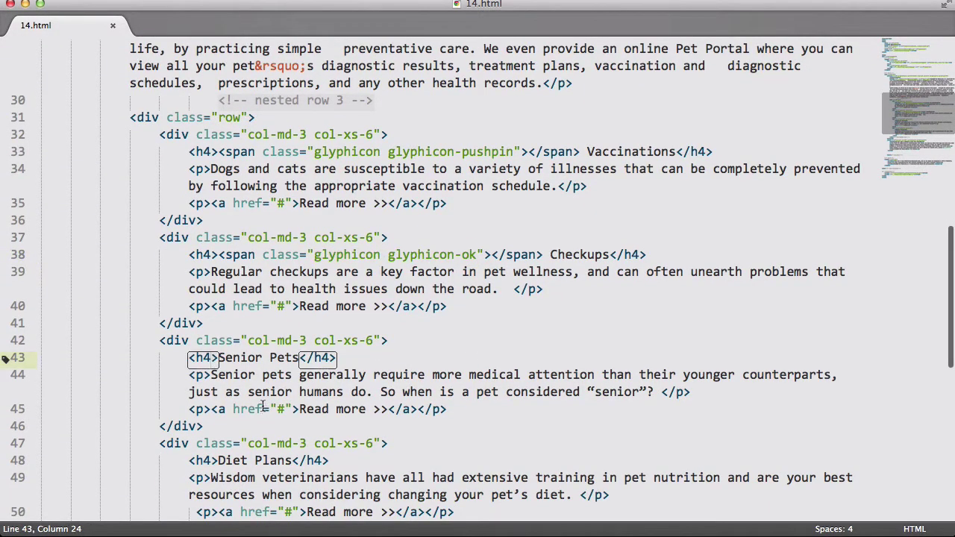
text(<span></span>)
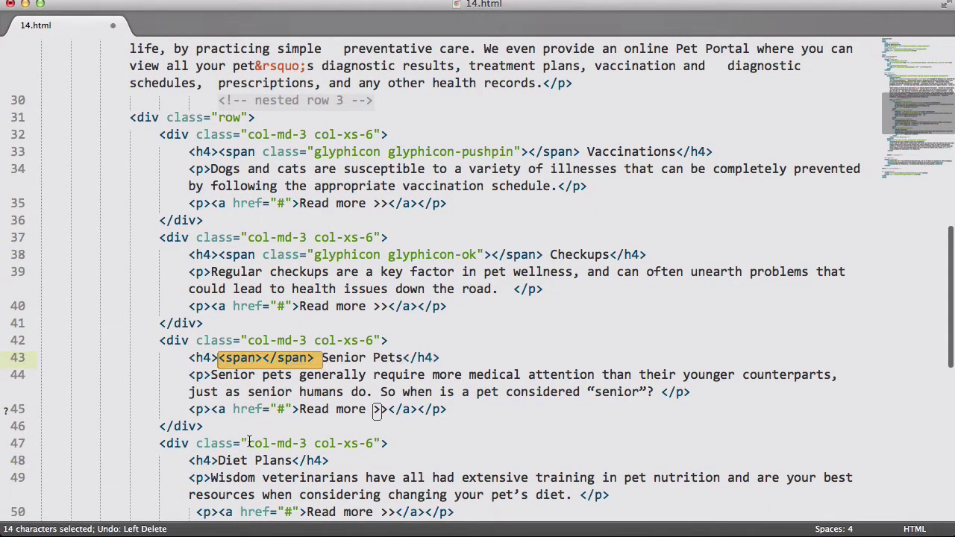
click(255, 358)
text(class=)
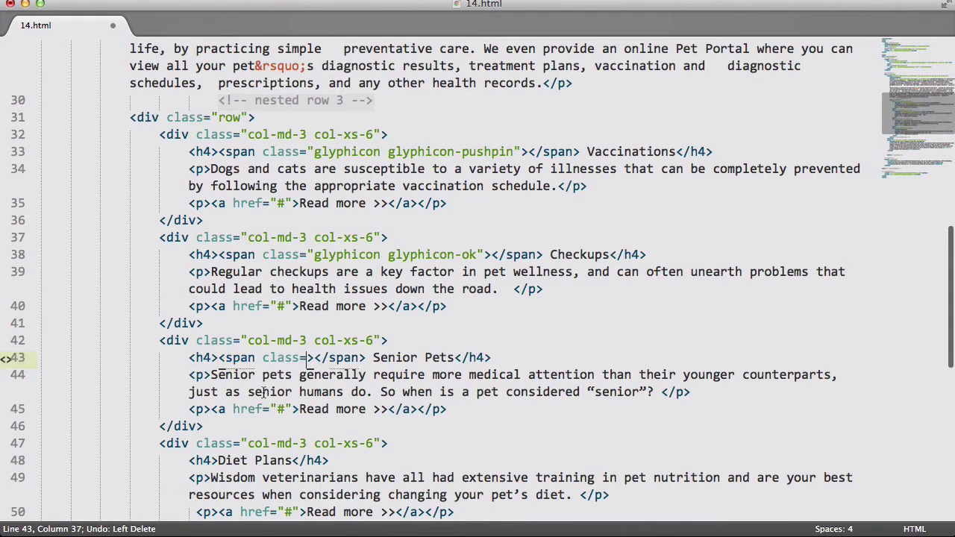
text(")
text(glyphicon glyphicon-heart)
key(super+s)
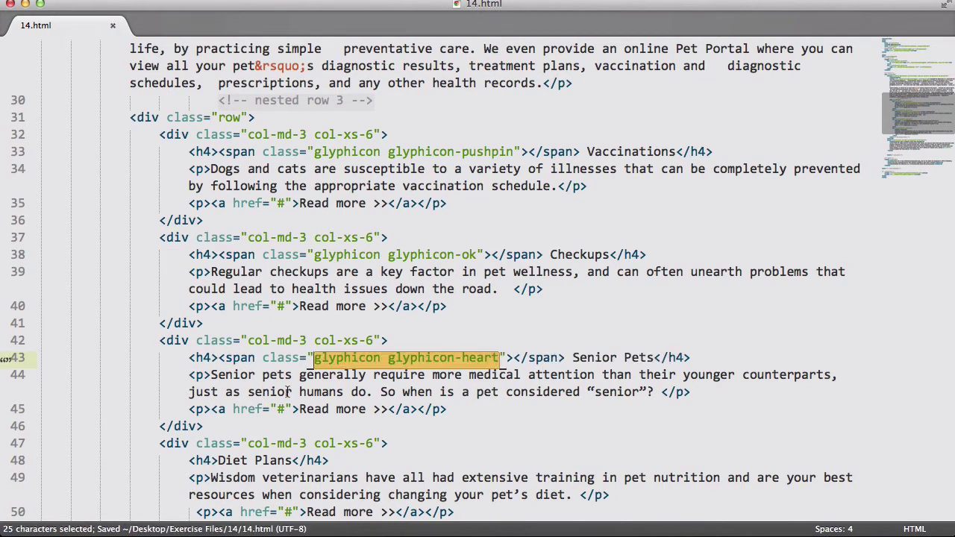
click(291, 531)
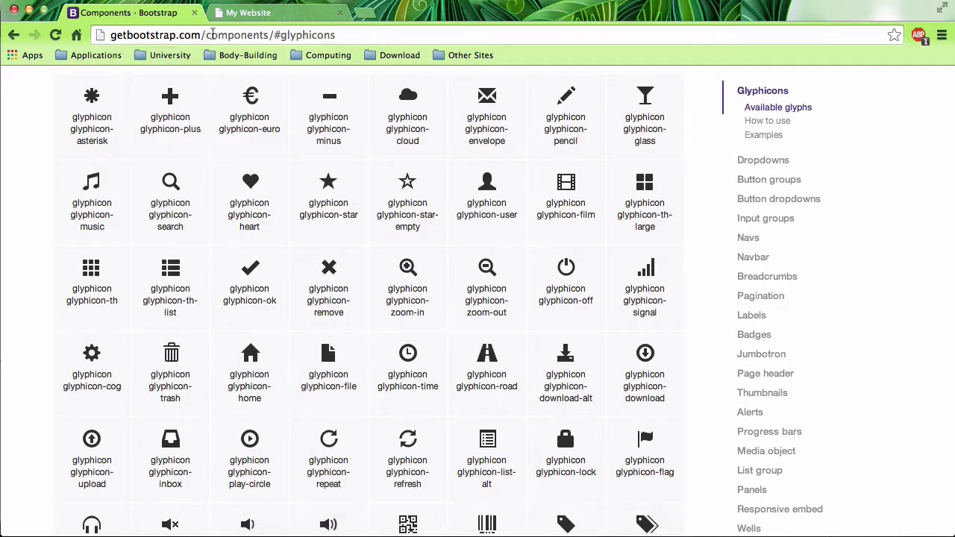
click(248, 12)
click(57, 36)
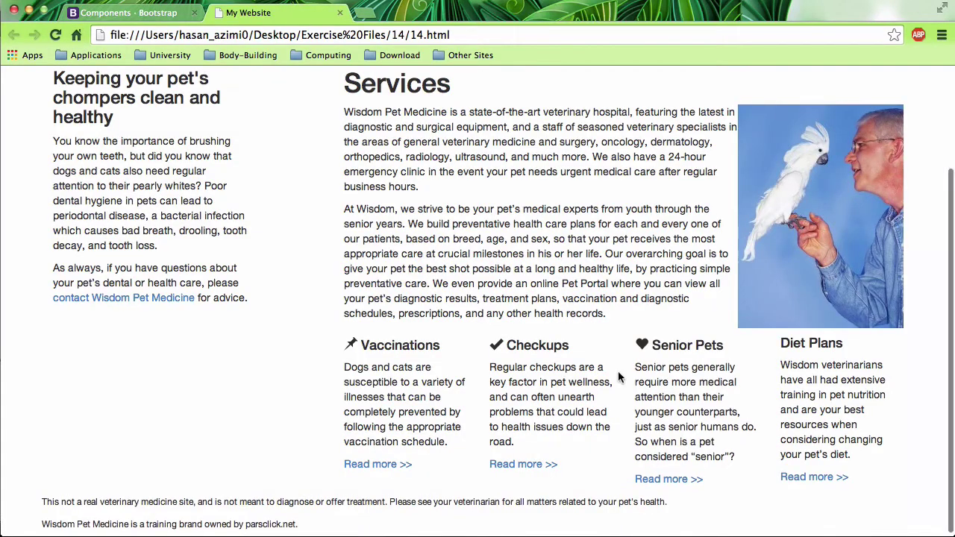
Step: Put a glyphicon glyphicon-cutlery span before Diet Plans and save 14.html
click(828, 532)
scroll(290, 303, down, 1)
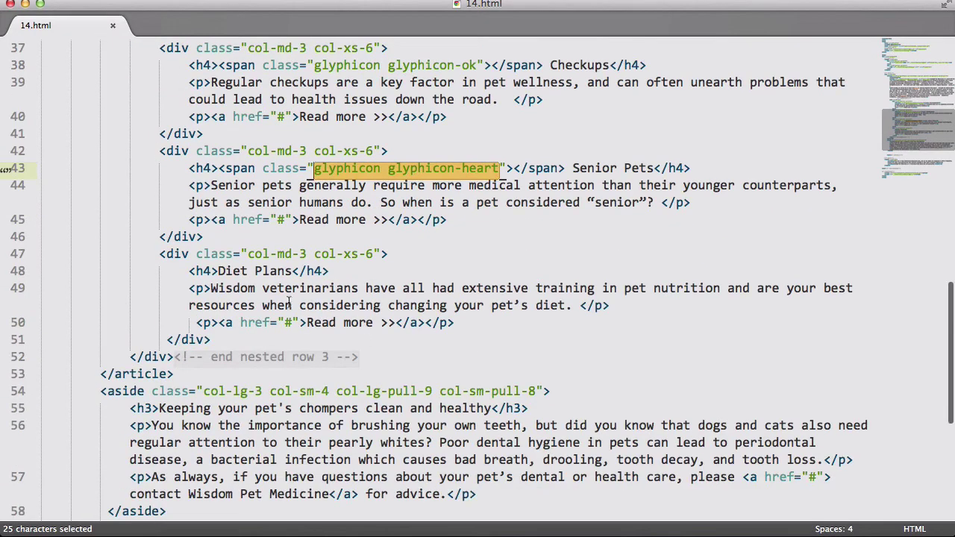
click(218, 271)
key(Left)
text(span)
key(Tab)
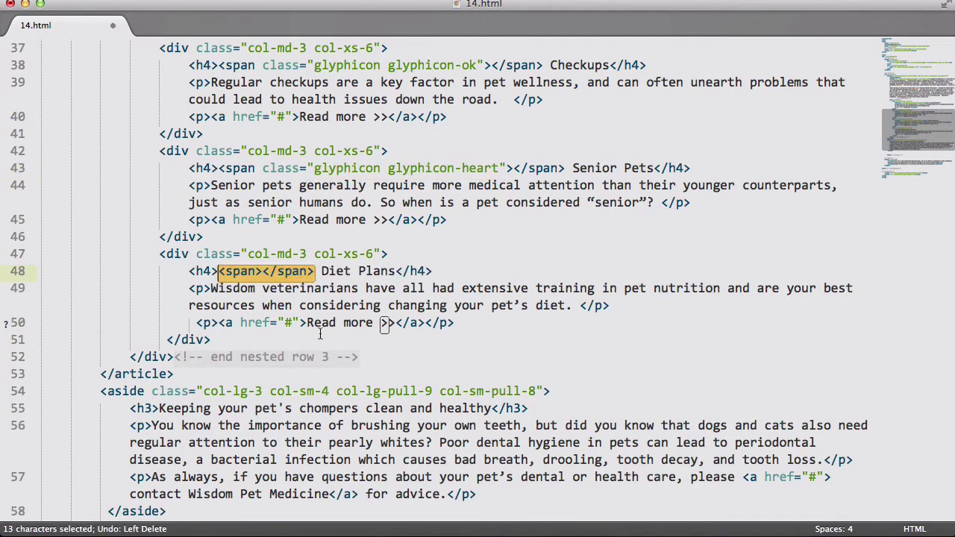
text(class=")
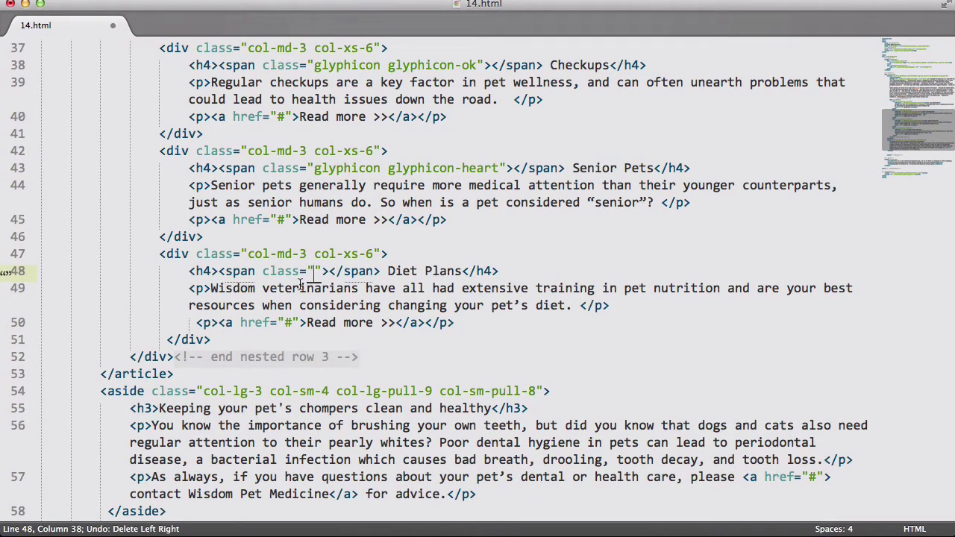
text(glyphicon glyphicon-cutlery)
key(super+s)
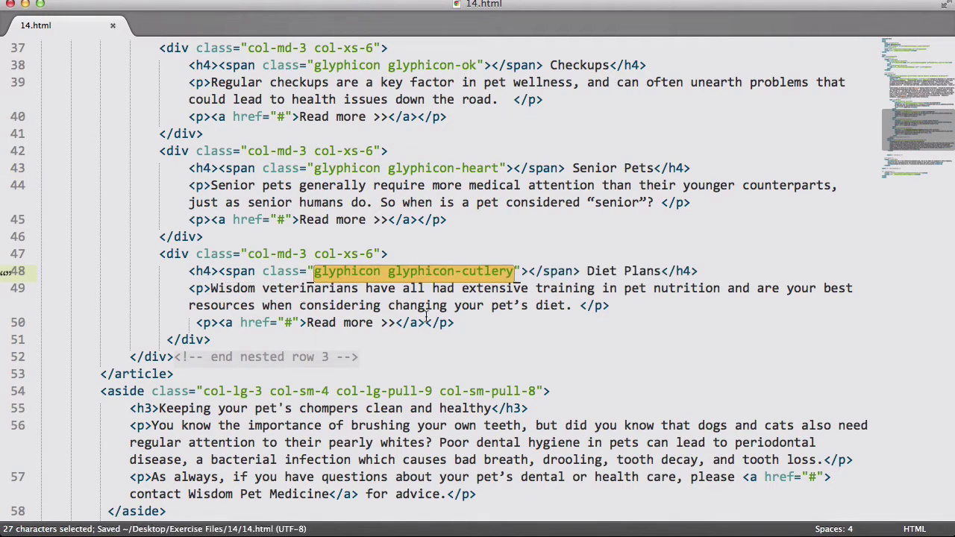
click(294, 533)
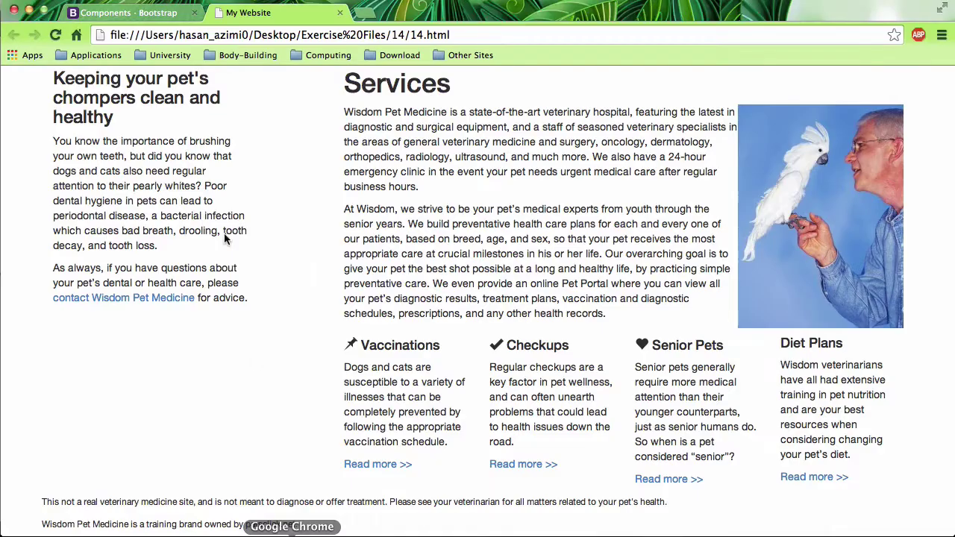
Step: Reload the services page to show the cutlery icon by Diet Plans, then return to line 33 of 14.html
click(55, 35)
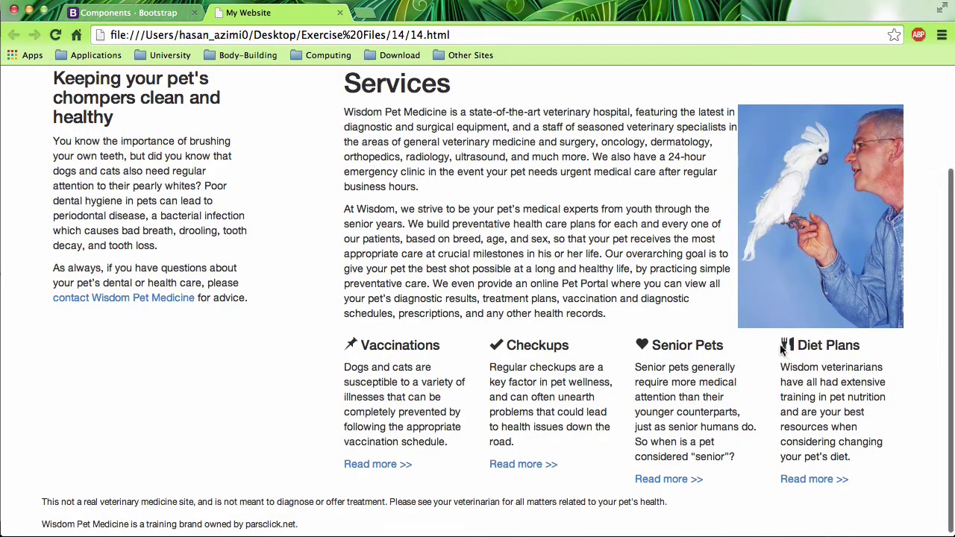
click(833, 533)
click(502, 362)
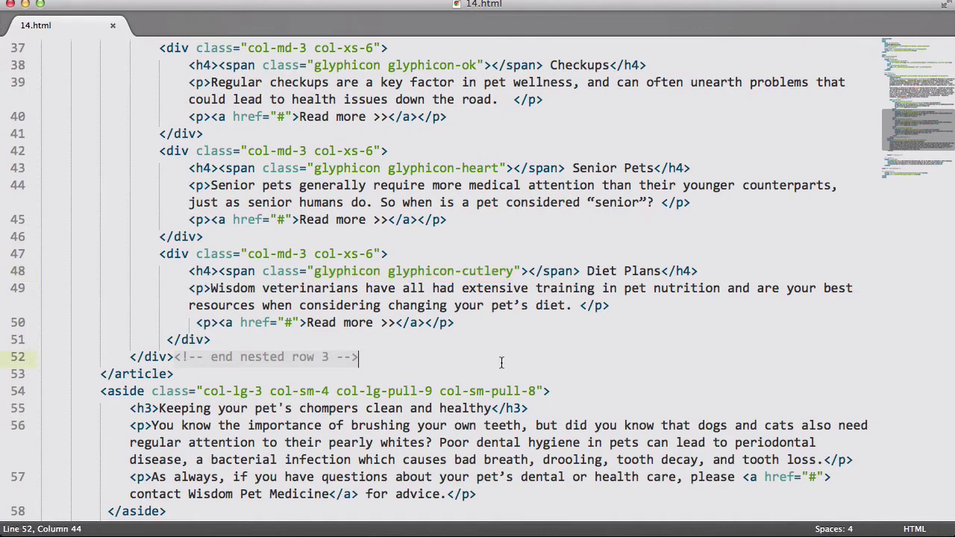
scroll(502, 363, down, 3)
scroll(502, 363, up, 2)
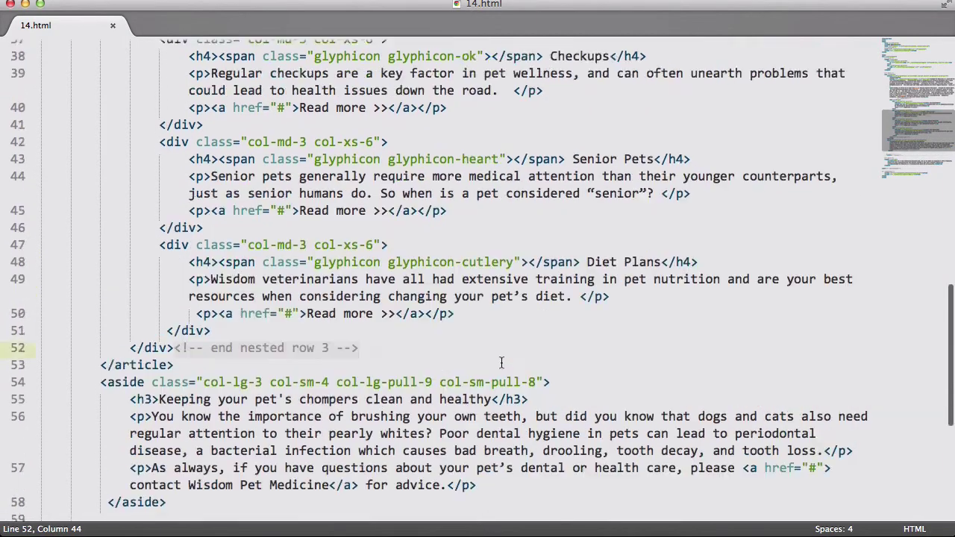
scroll(502, 363, up, 5)
scroll(502, 362, up, 1)
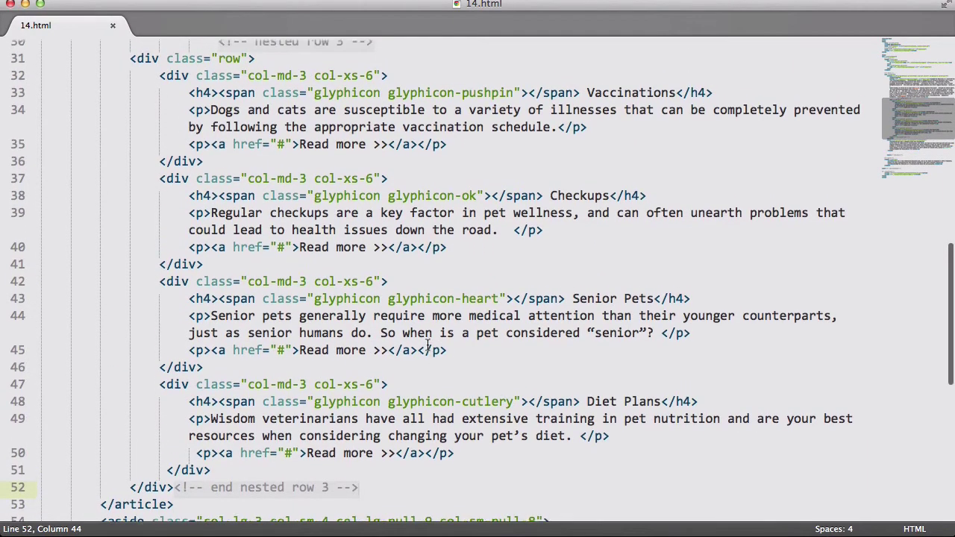
scroll(427, 343, up, 5)
scroll(428, 344, up, 3)
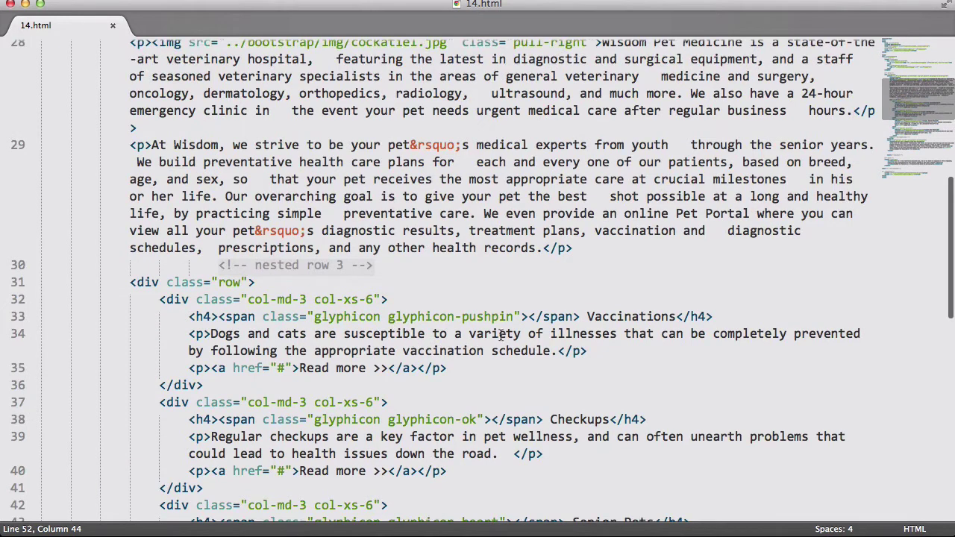
click(525, 317)
text(Sa)
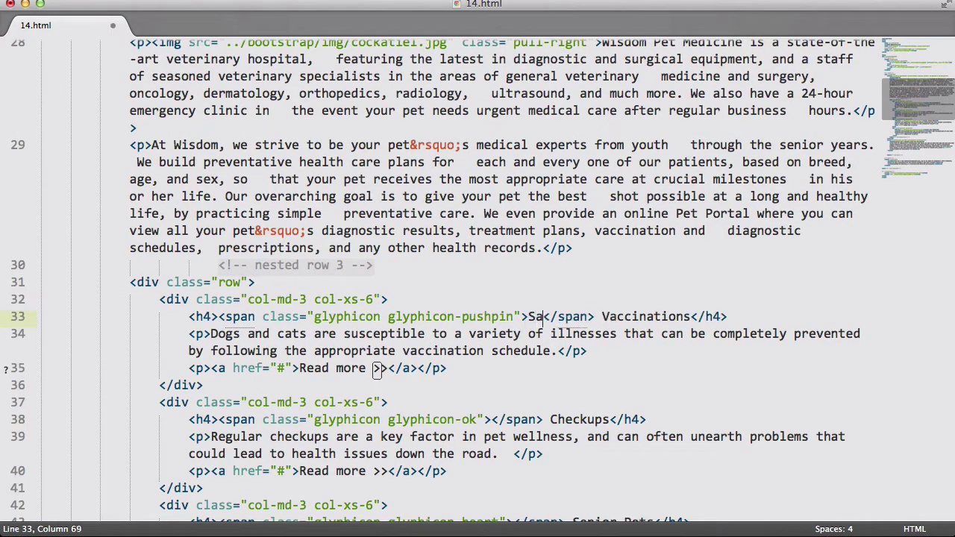
text(lam)
key(super+s)
click(309, 531)
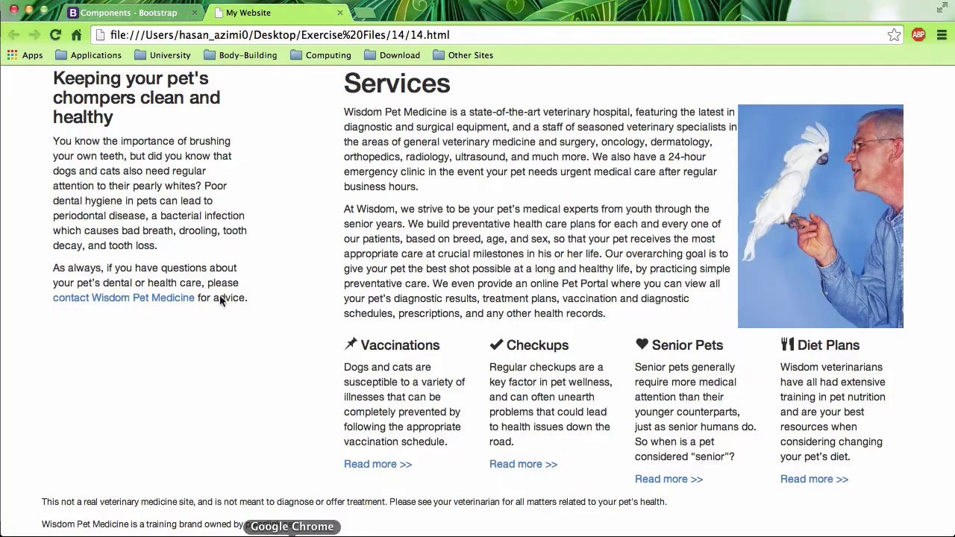
click(56, 34)
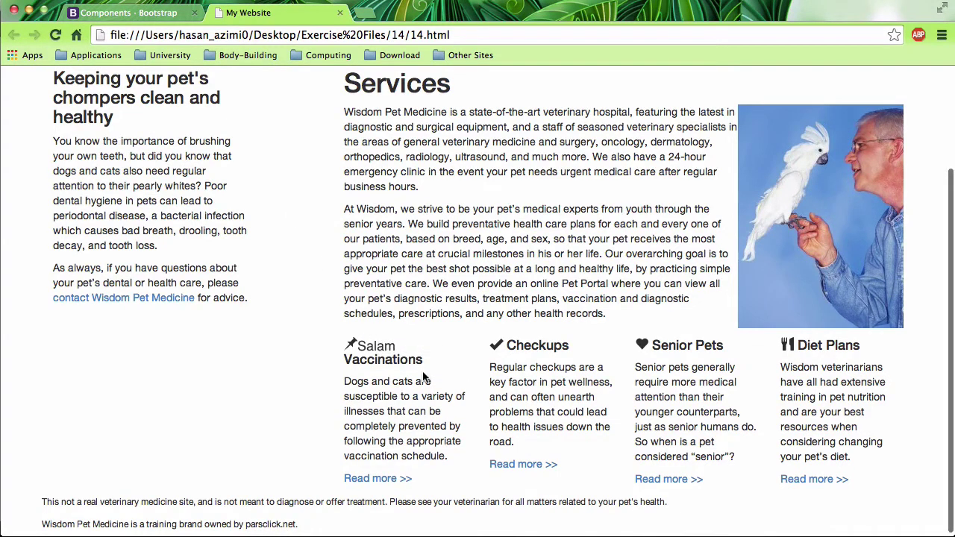
drag(398, 347, 355, 345)
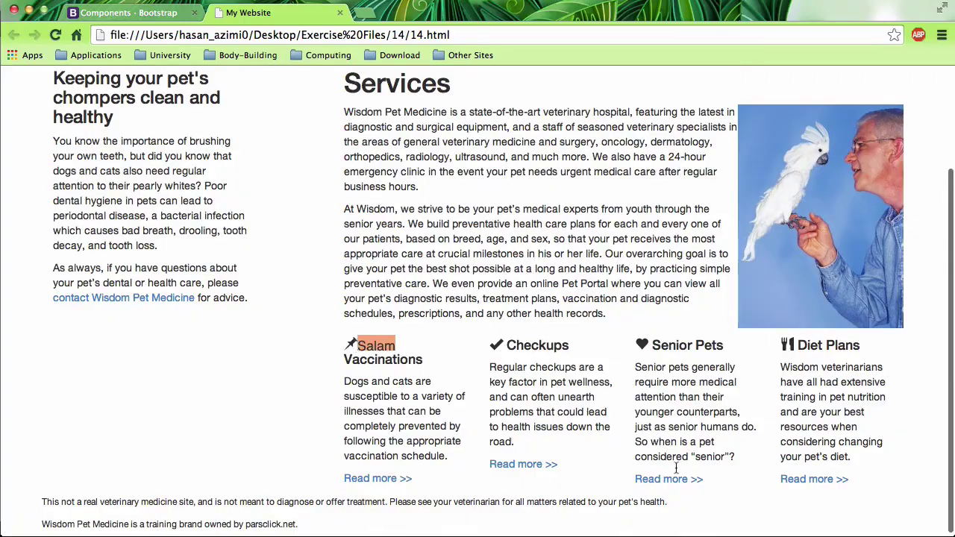
key(super+Tab)
key(super+z)
key(super+s)
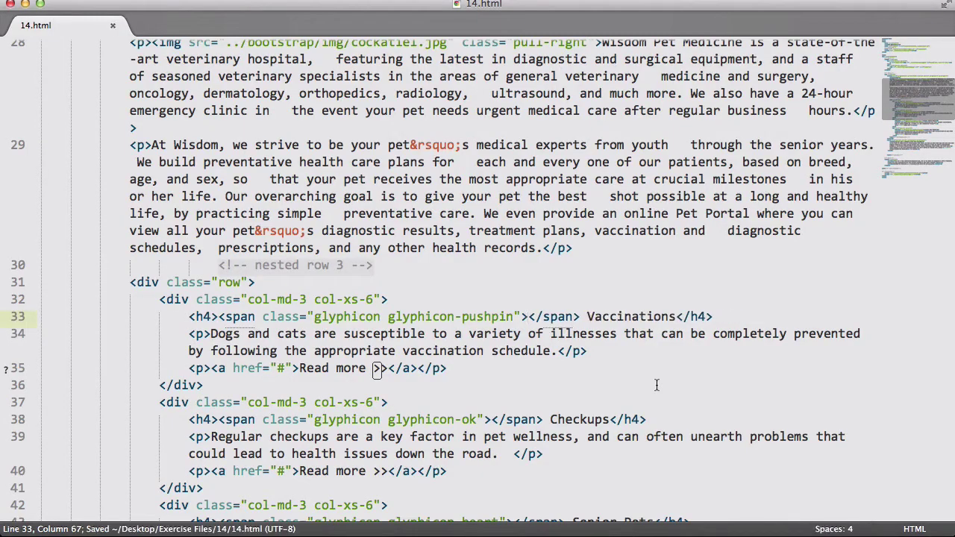
click(292, 534)
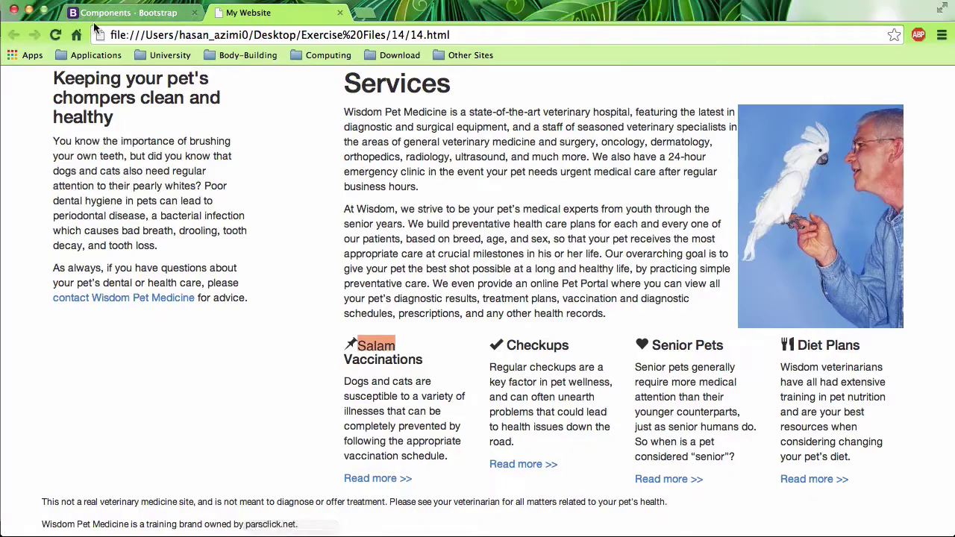
click(56, 34)
key(super+Tab)
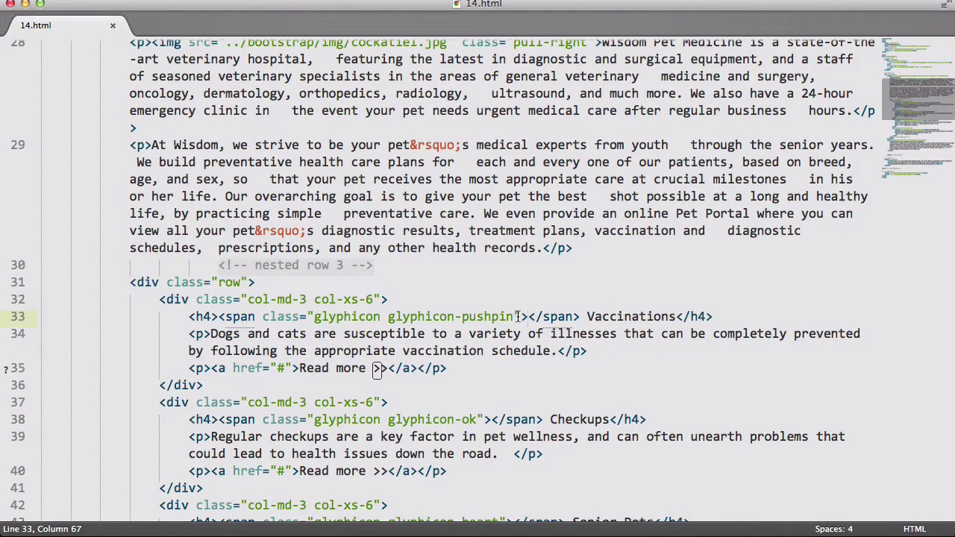
Step: Move the pushpin glyphicon class from its span onto the Vaccinations h4 tag, delete the empty span, and save
drag(520, 316, 262, 317)
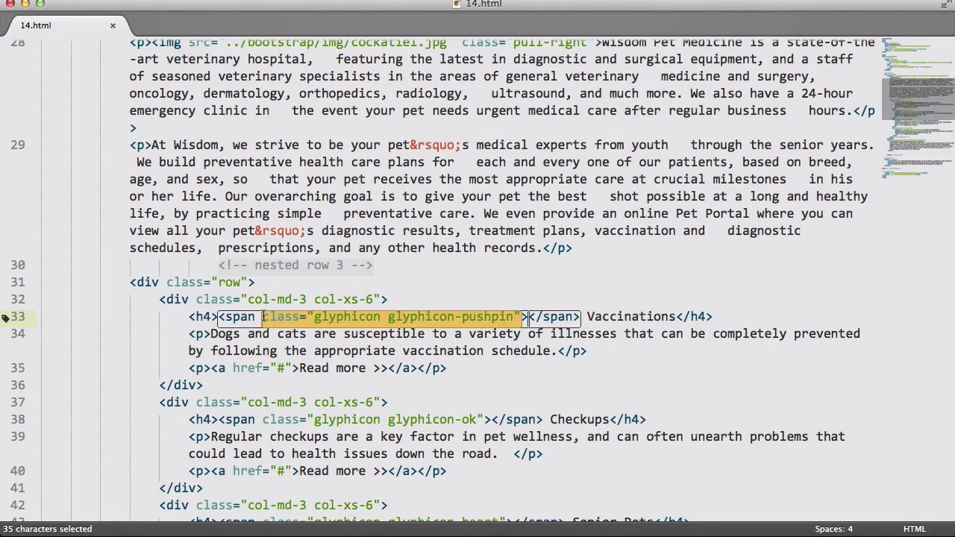
key(cmd+x)
click(211, 316)
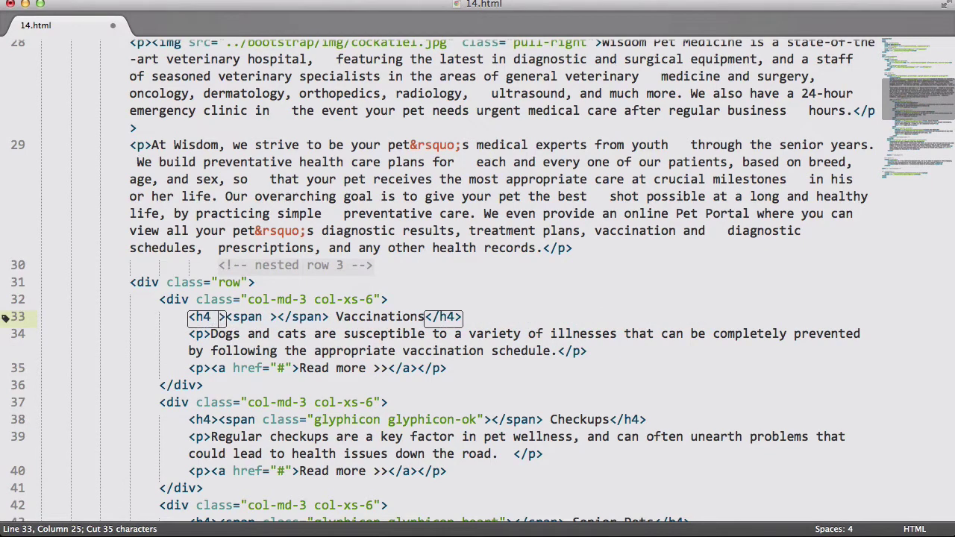
key(cmd+v)
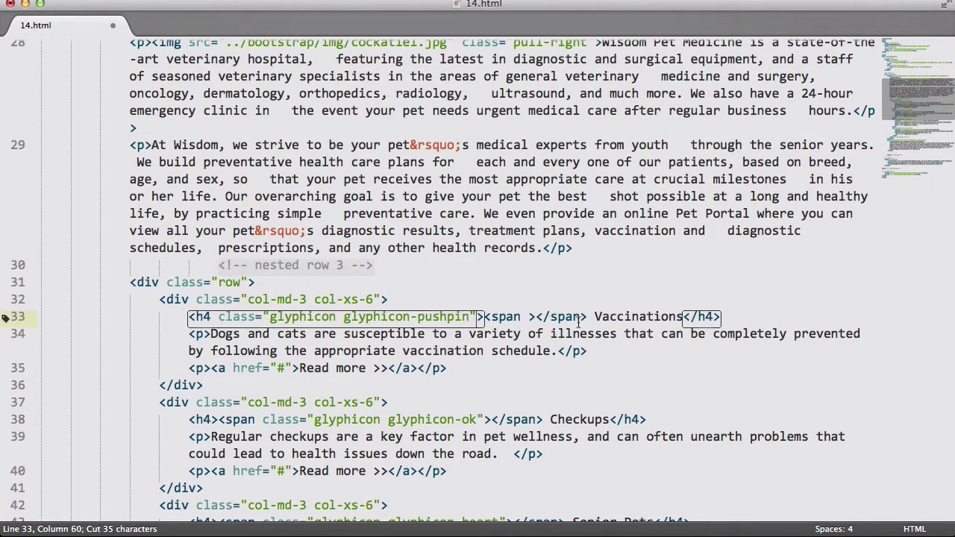
drag(588, 317, 484, 317)
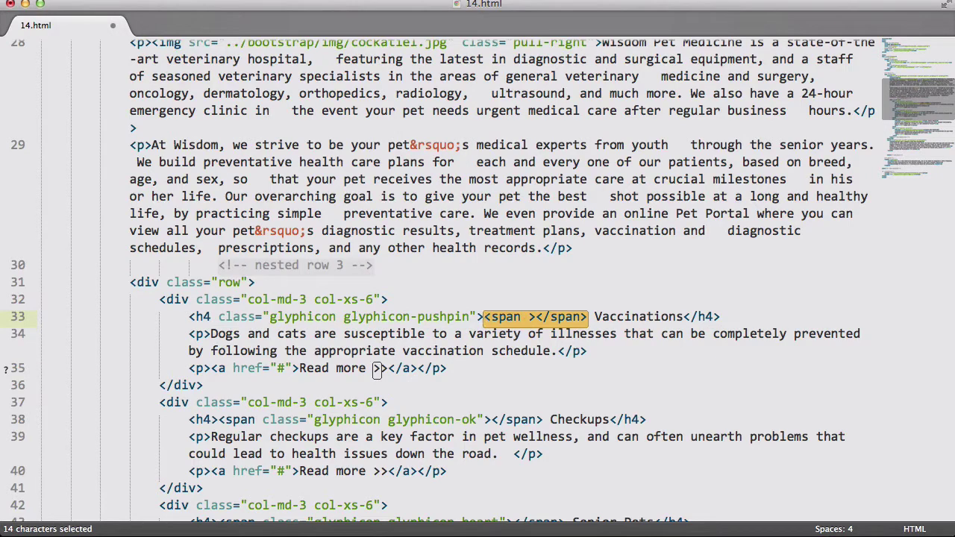
key(BackSpace)
key(BackSpace)
key(cmd+s)
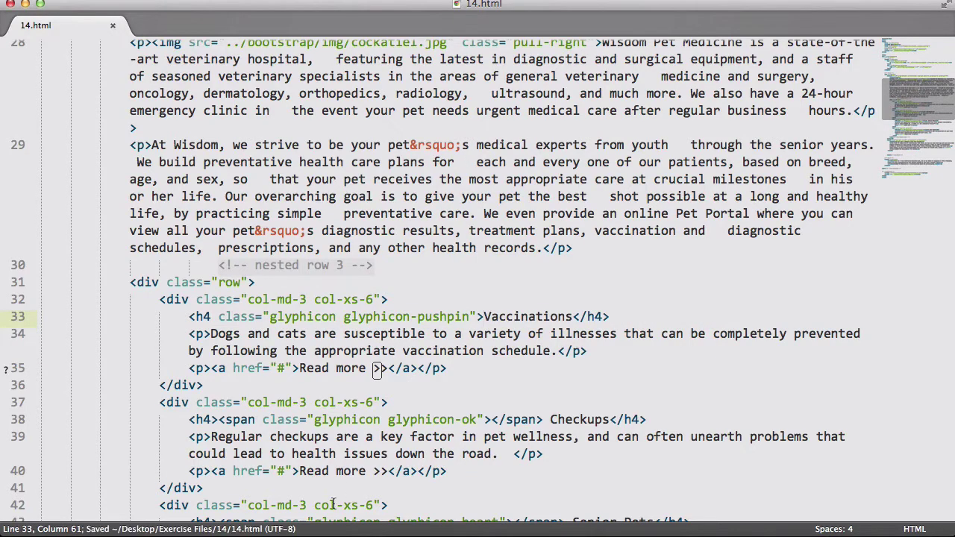
Step: Reload the page in Chrome to view the restyled Vaccinations heading
click(333, 504)
key(cmd+r)
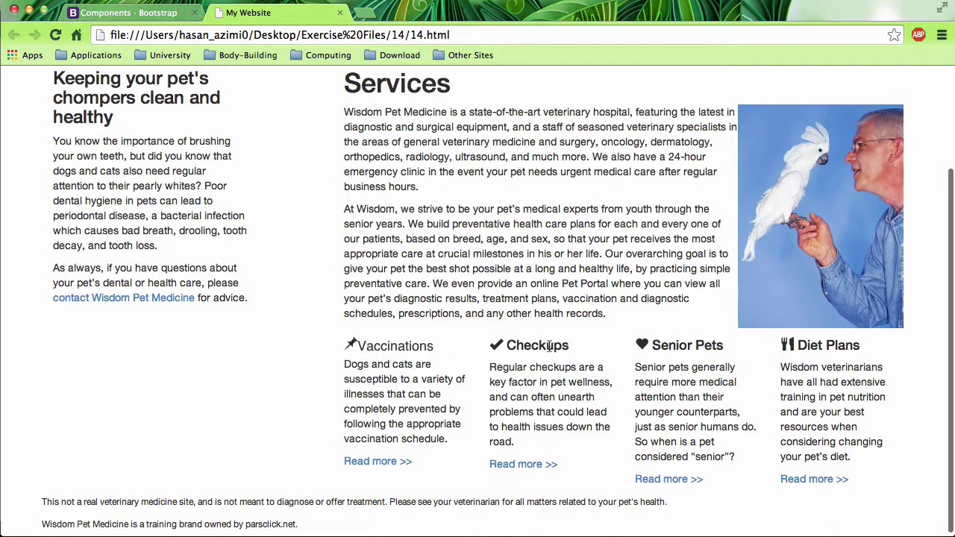
drag(571, 346, 508, 348)
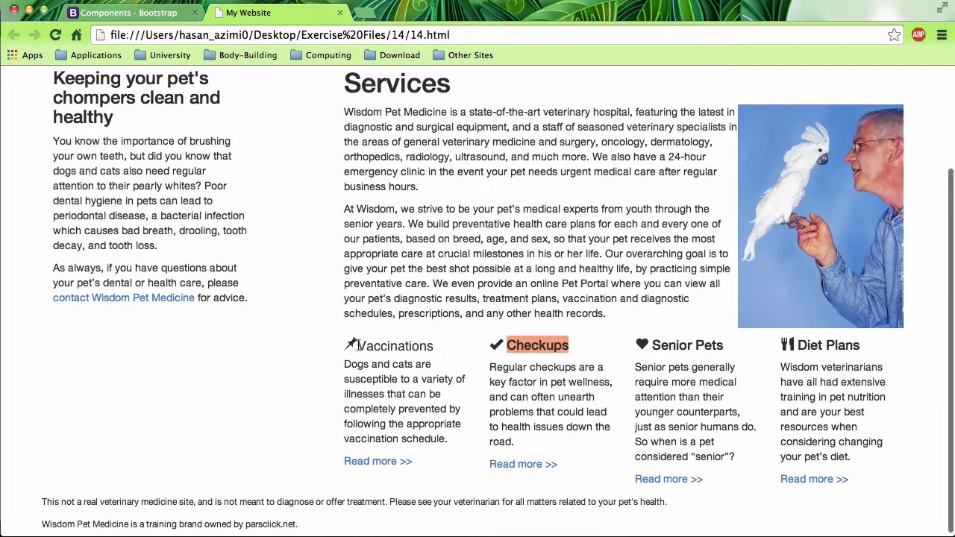
Step: Undo the edits to restore the separate pushpin span, save 14.html, and reload the page
click(836, 532)
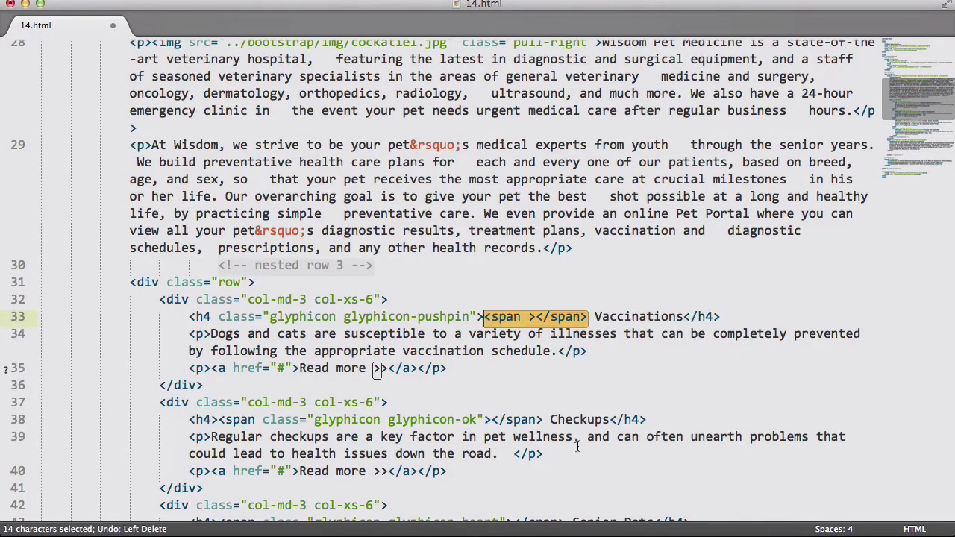
key(super+v)
key(super+z)
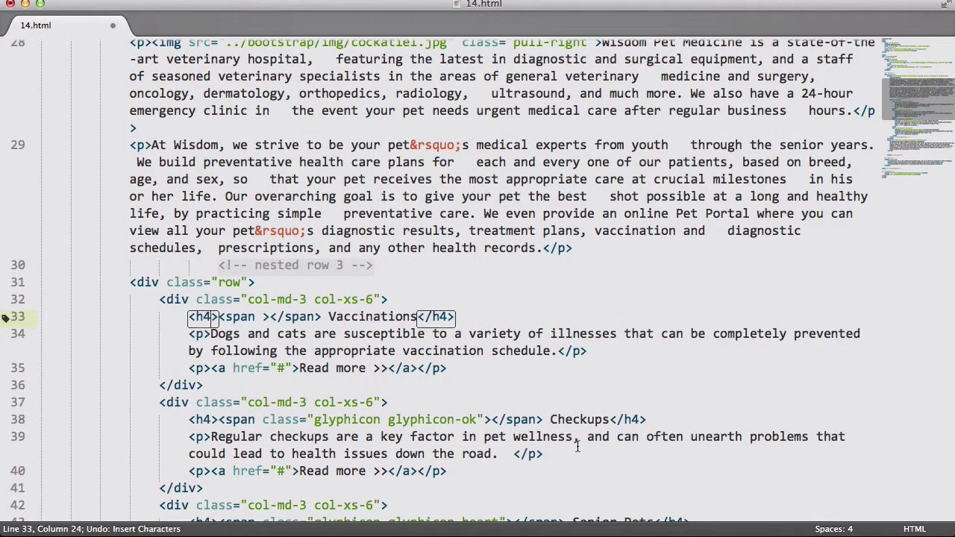
key(super+z)
key(super+s)
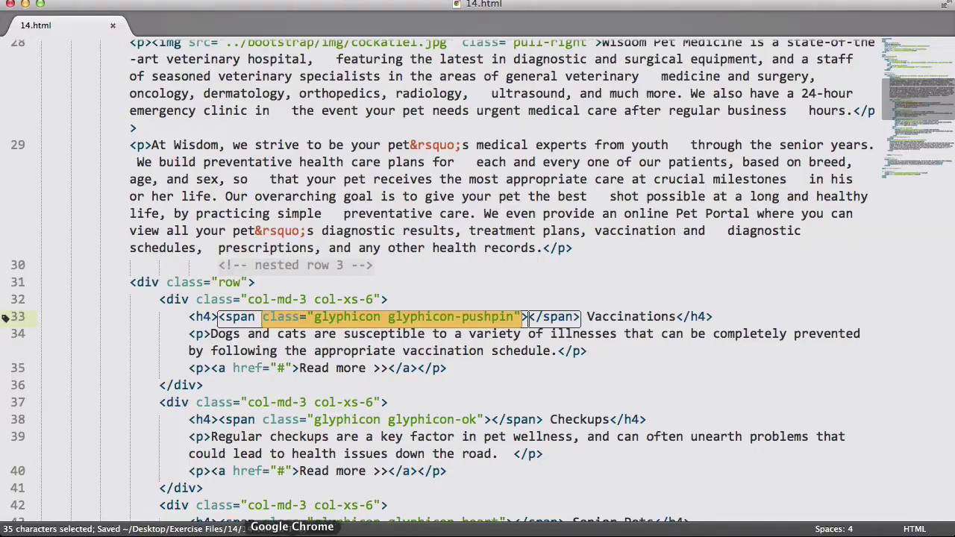
click(288, 529)
click(54, 35)
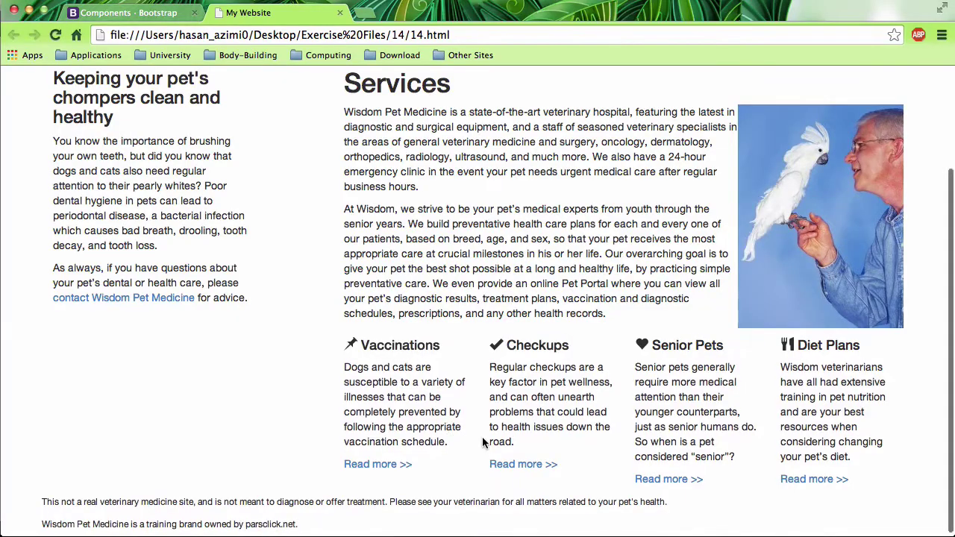